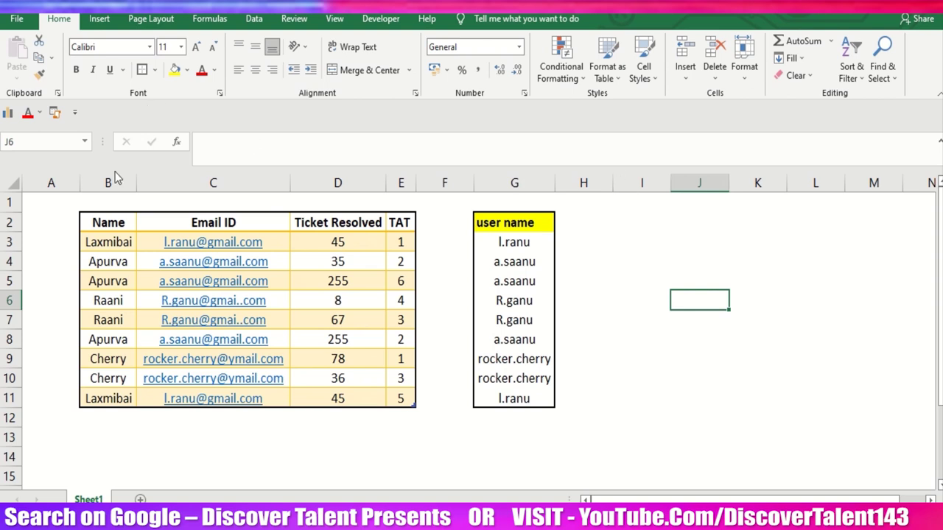
Select the table and Email ID columns, then copy the last email address from C11
drag(111, 182, 391, 182)
click(229, 438)
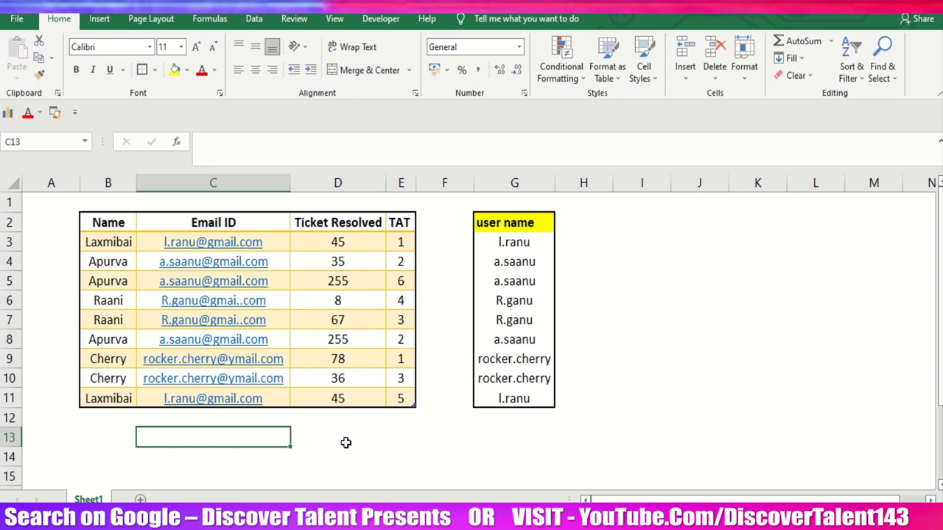
click(237, 184)
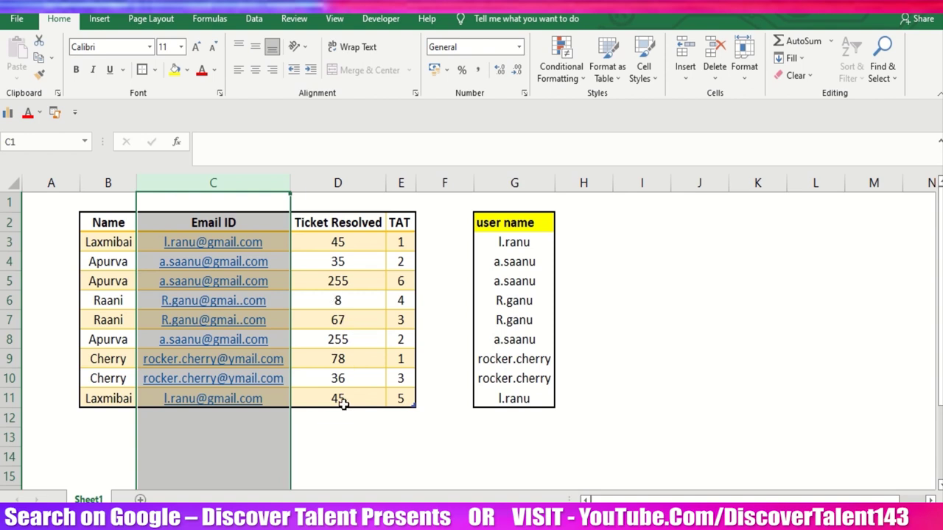
click(335, 438)
key(Left)
key(Up)
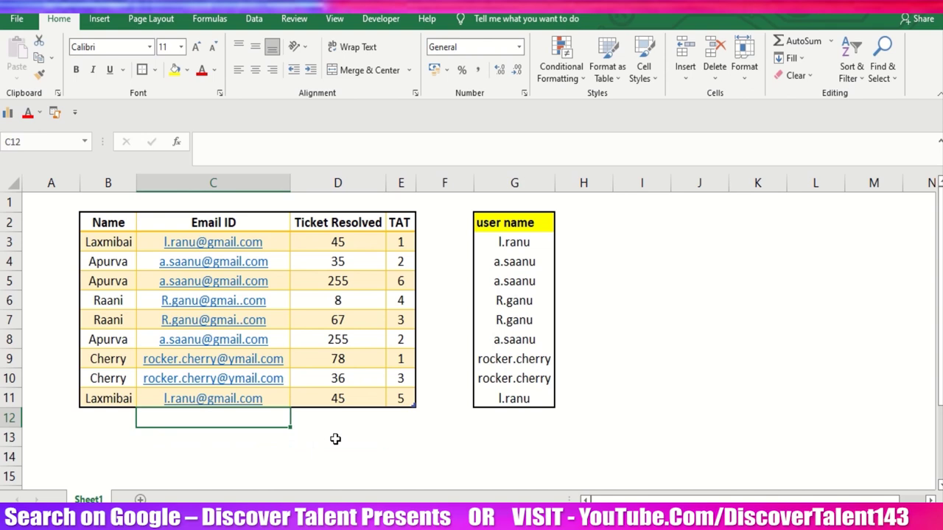
key(Up)
key(ctrl+c)
key(ctrl+Down)
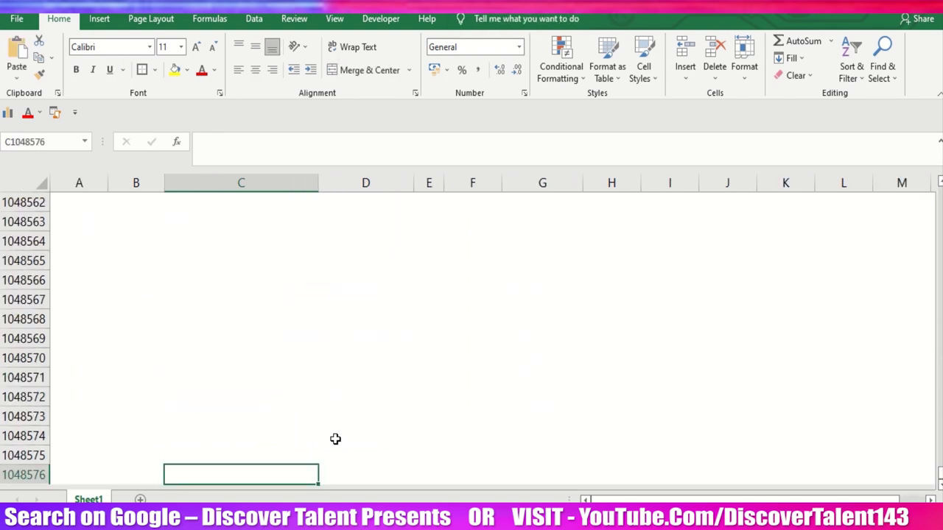
key(ctrl+Up)
key(Down)
key(Down)
key(ctrl+v)
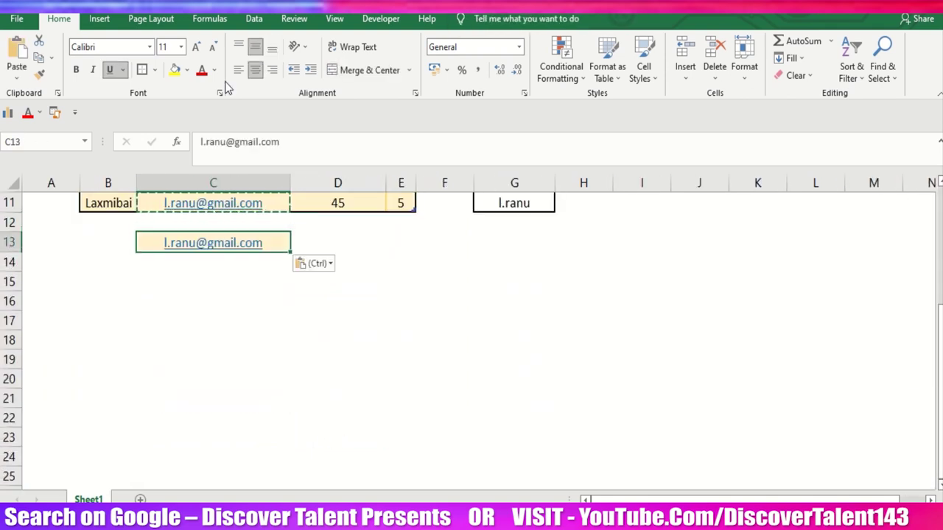
drag(284, 142, 227, 145)
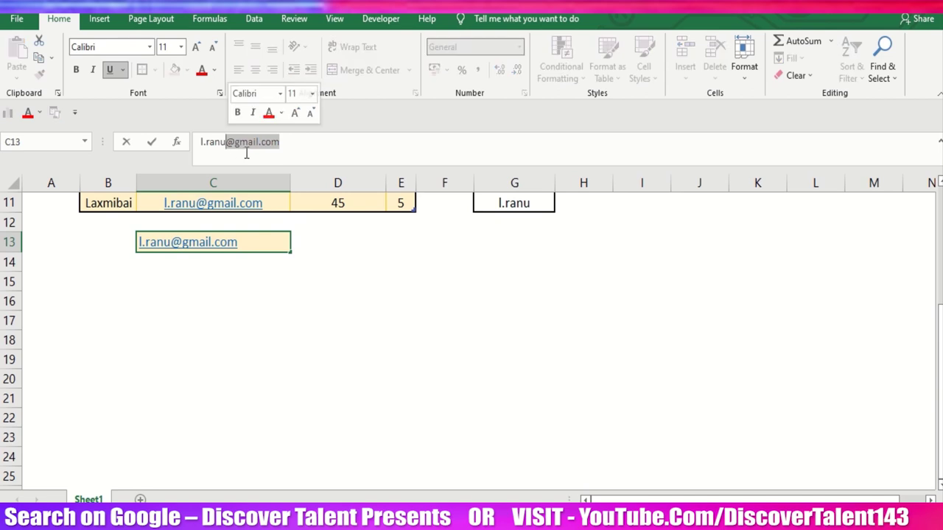
key(Delete)
click(375, 360)
Scroll up and inspect the formula behind the first user name in G3
scroll(316, 326, up, 2)
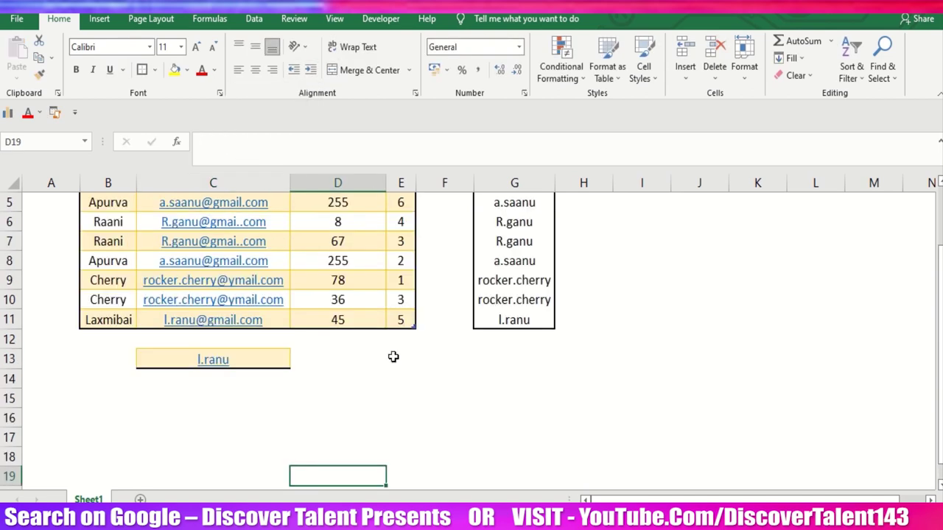
scroll(408, 358, up, 2)
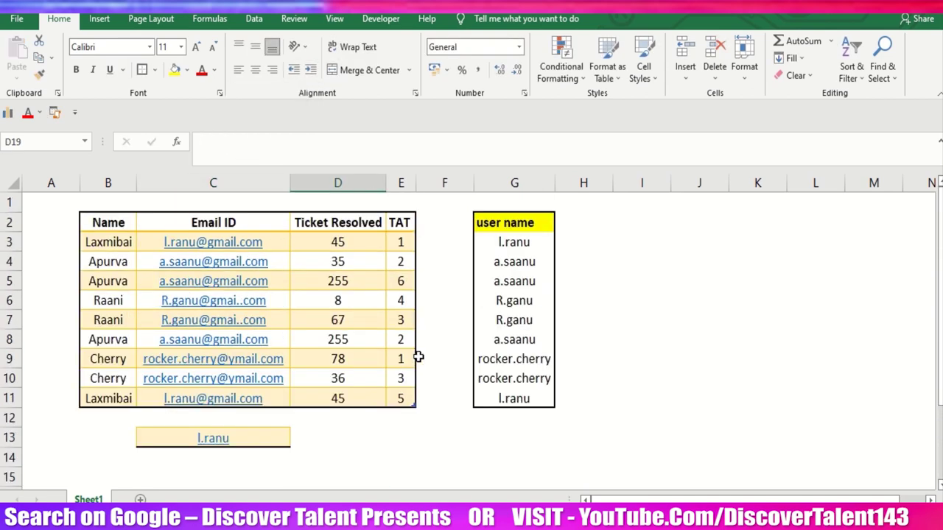
click(551, 238)
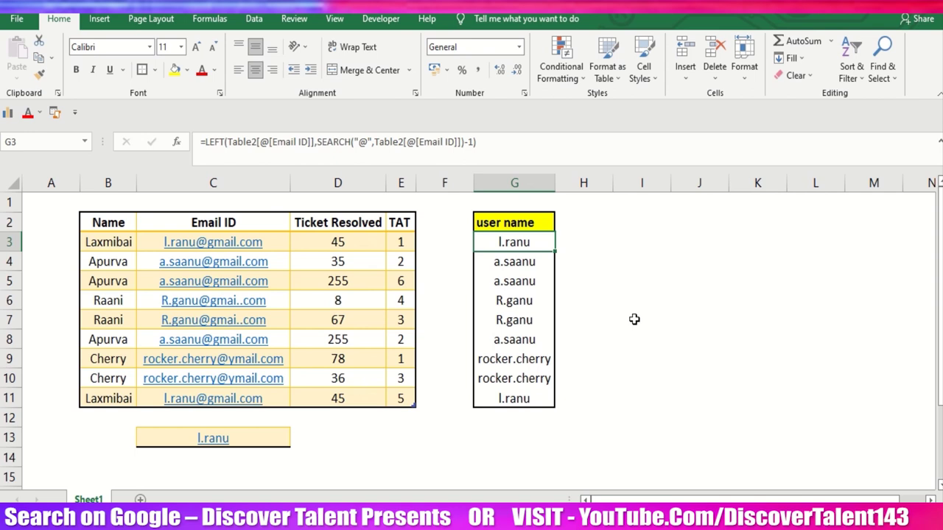
Delete row 13 with the trial 'l.ranu' entry and review G3's username formula
click(10, 437)
right_click(12, 439)
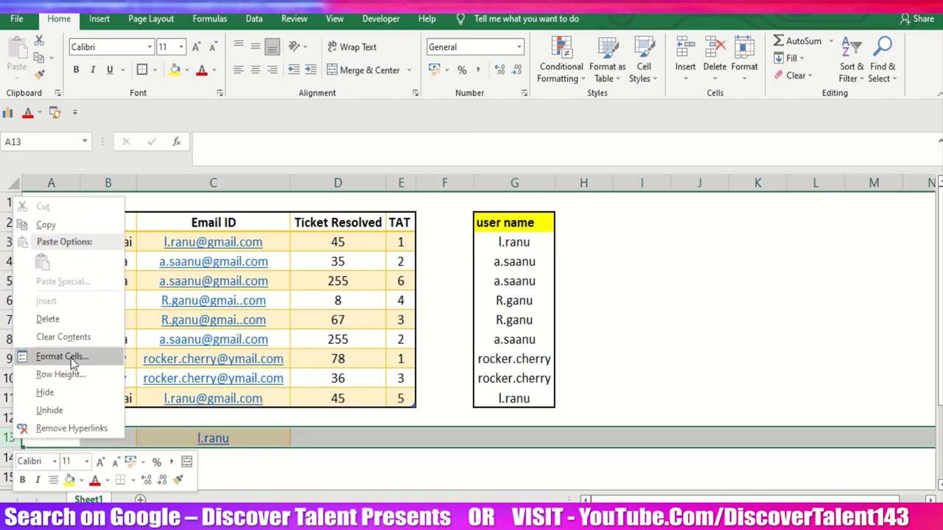
click(70, 321)
click(631, 354)
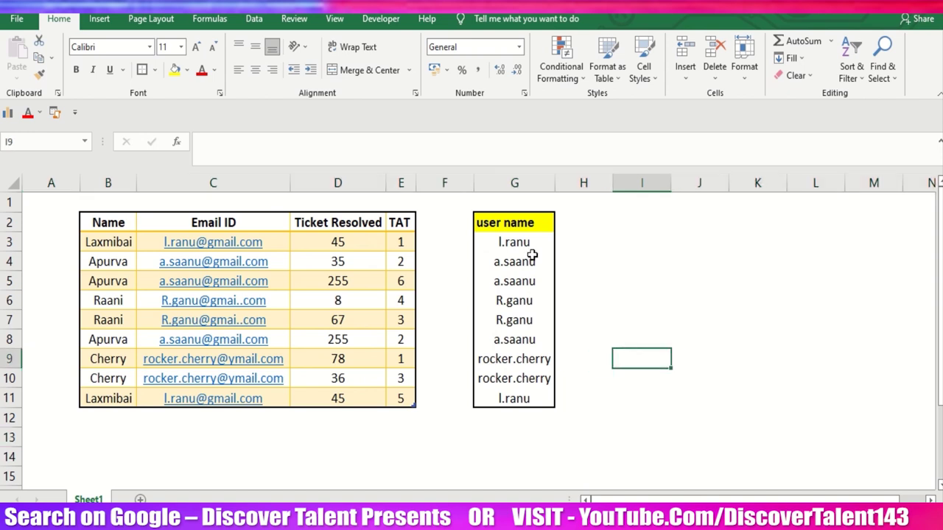
click(530, 245)
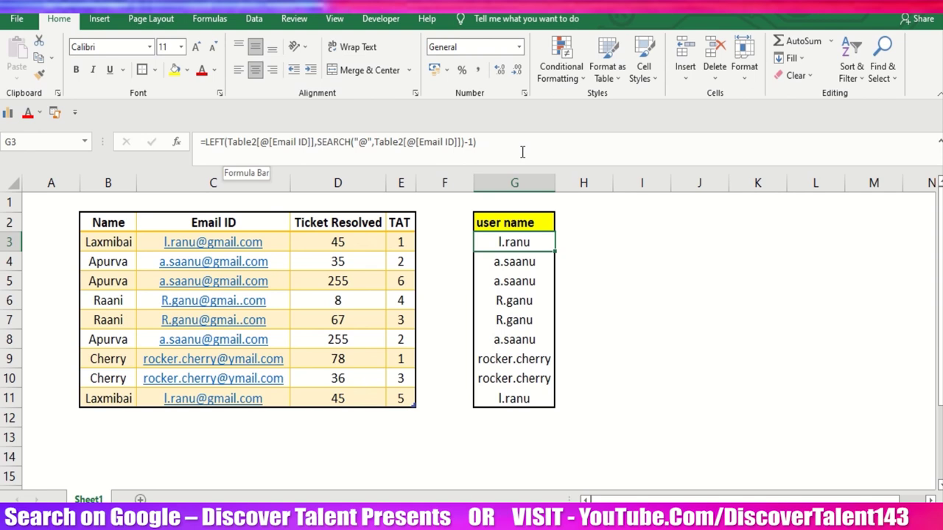
click(601, 242)
click(619, 242)
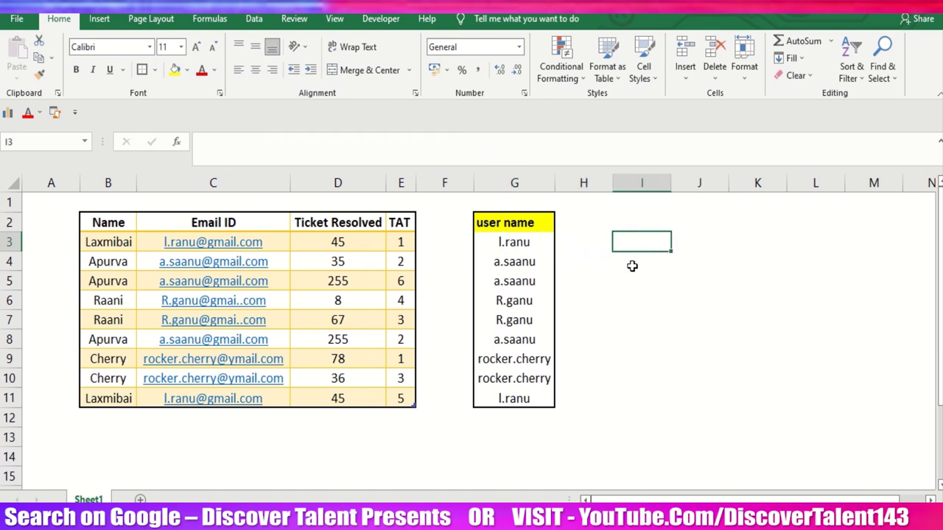
text(=le)
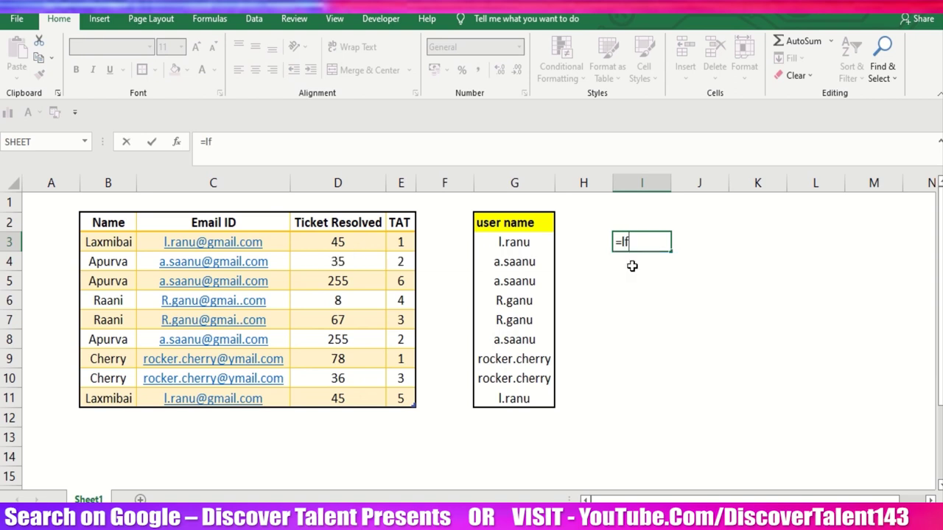
text(ft)
key(Tab)
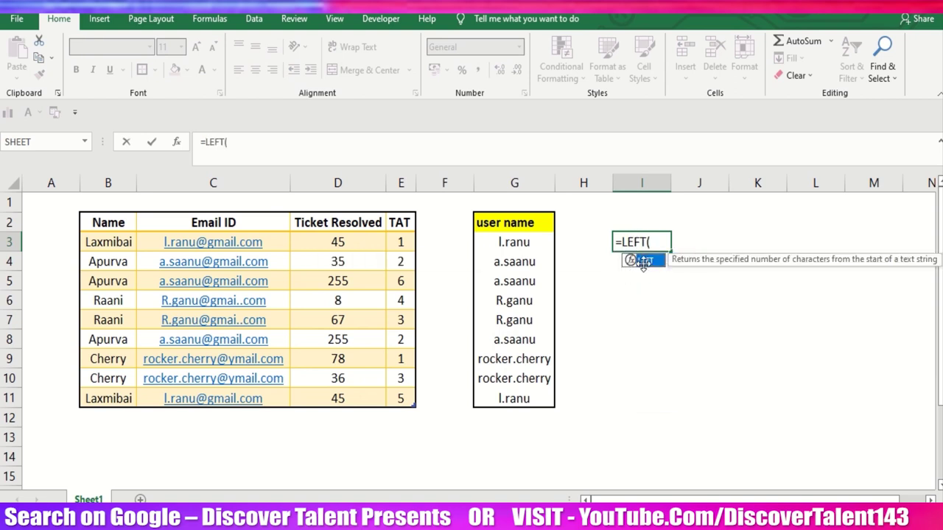
click(281, 246)
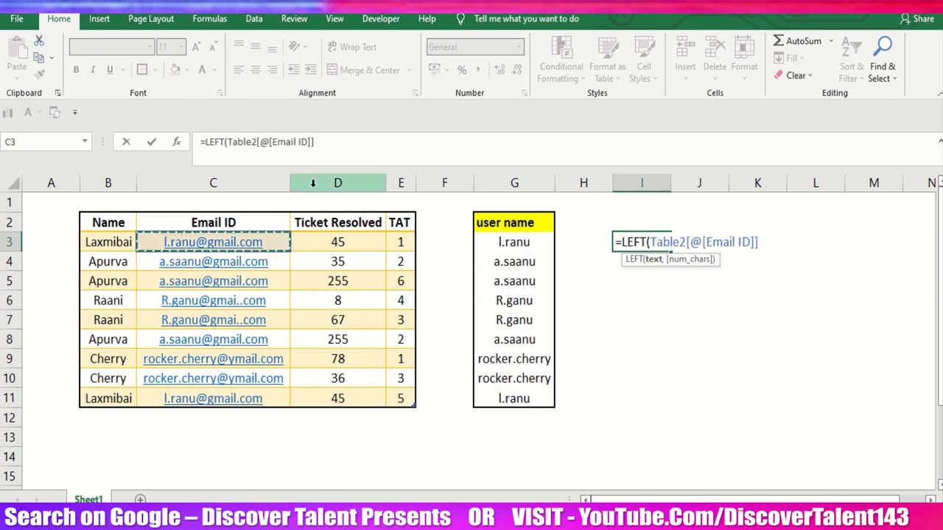
text(,)
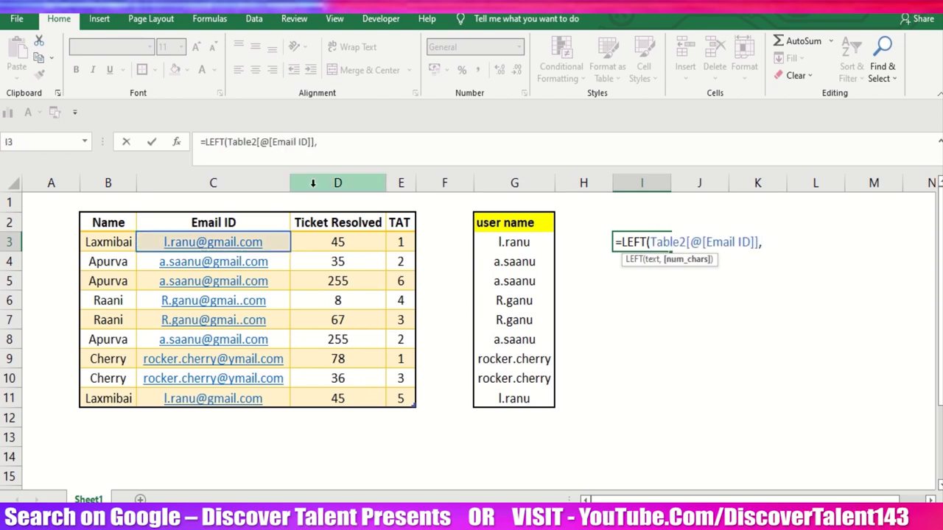
click(345, 143)
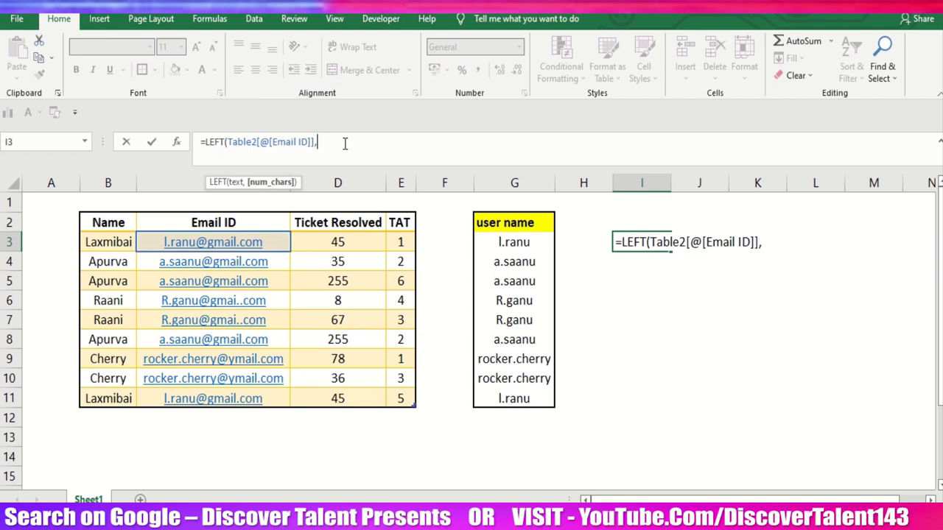
text(search)
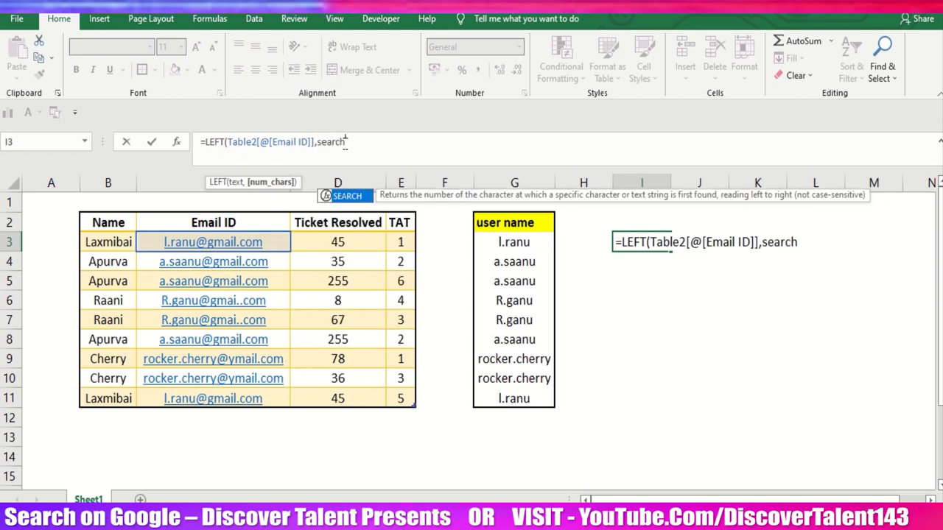
double_click(355, 196)
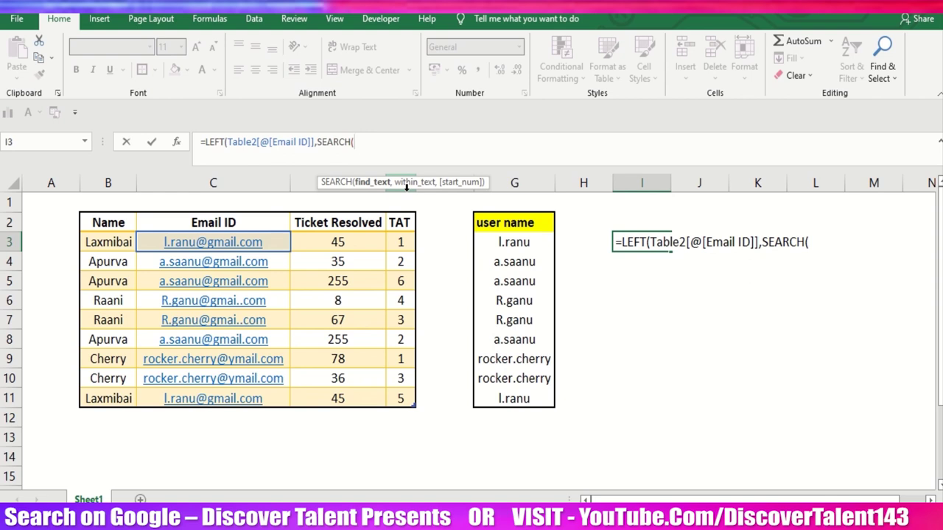
key(Escape)
click(521, 241)
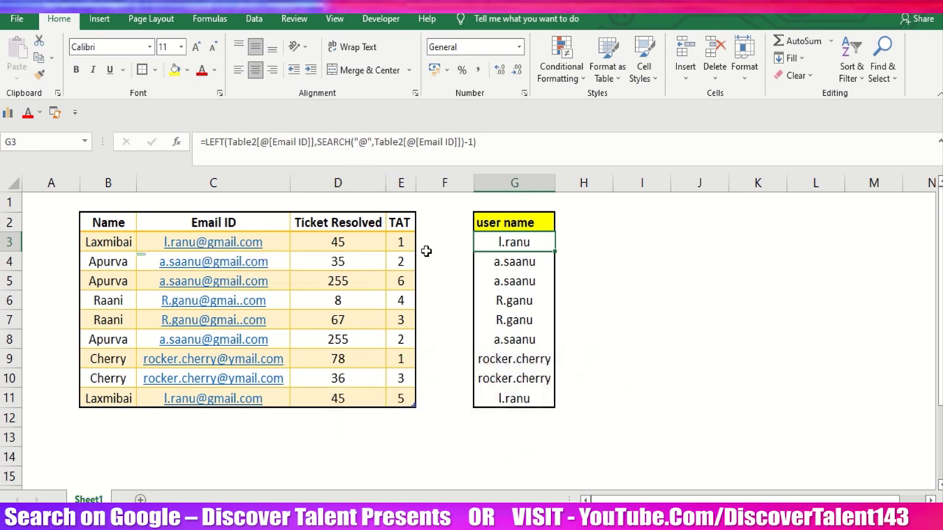
ctrl+scroll(450, 275, up, 1)
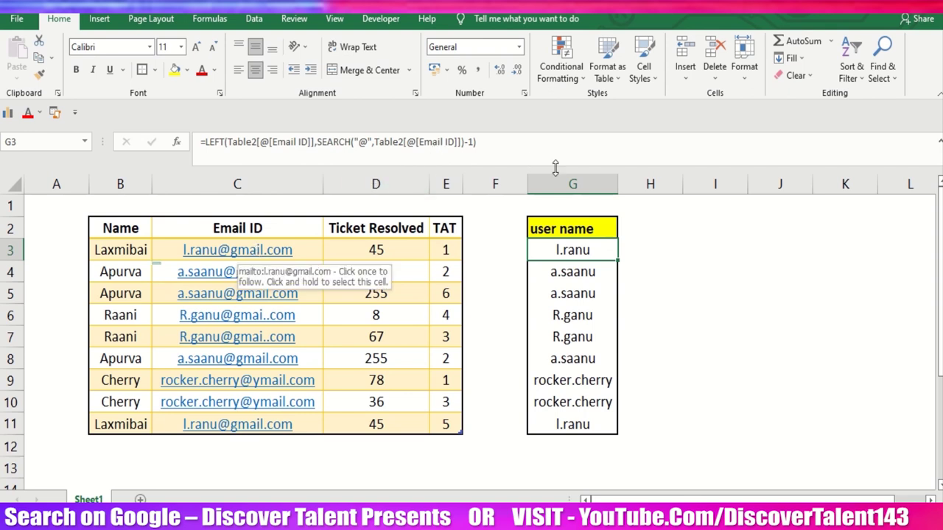
click(710, 259)
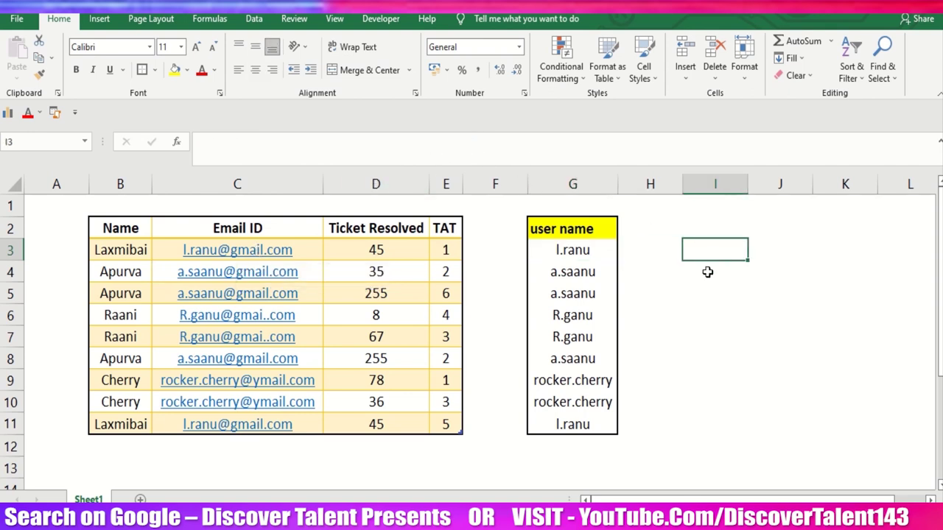
text(=)
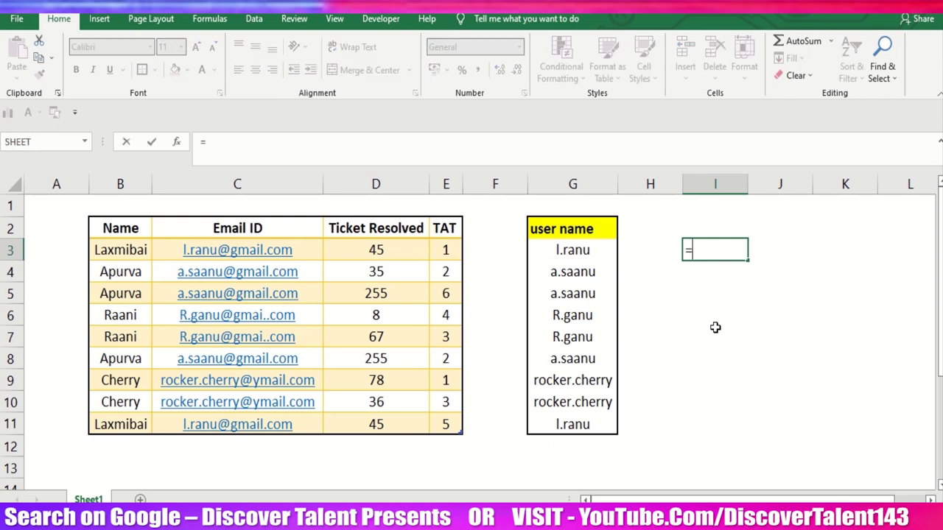
text(lef)
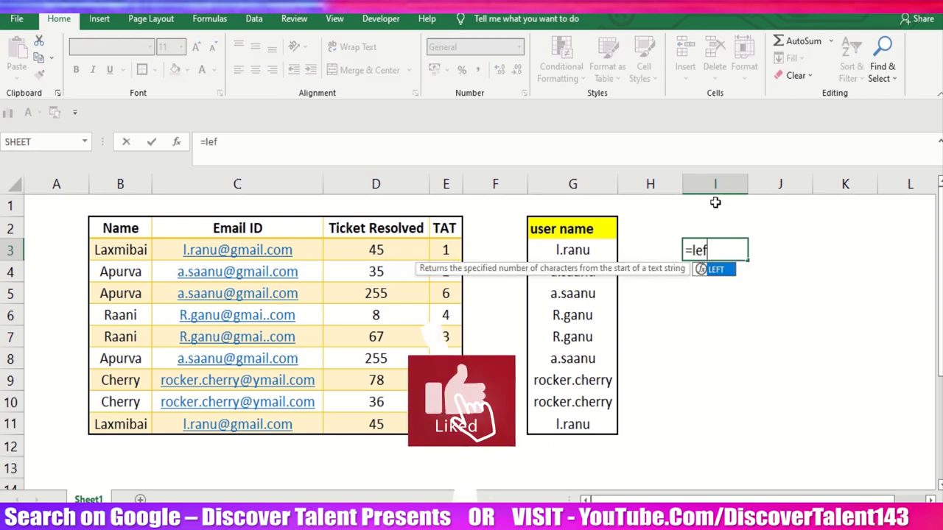
double_click(721, 269)
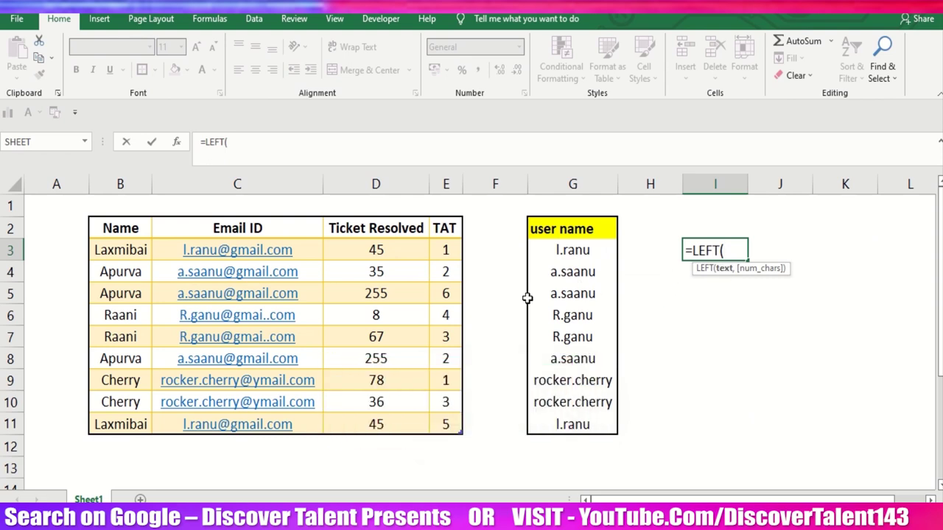
click(313, 253)
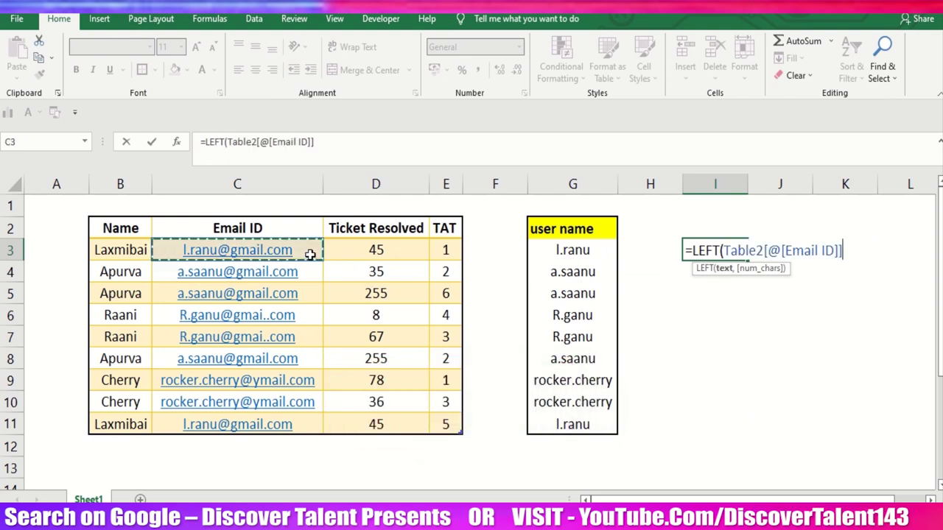
text(,)
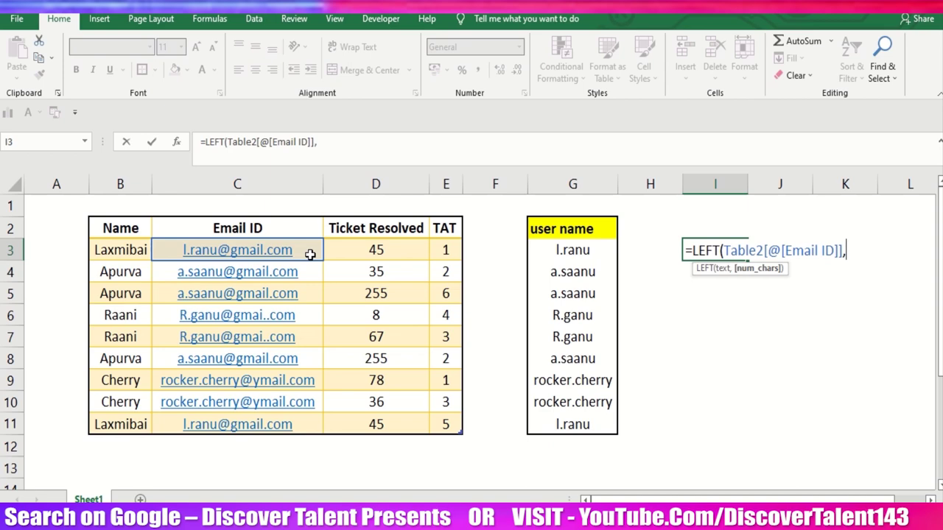
text(search)
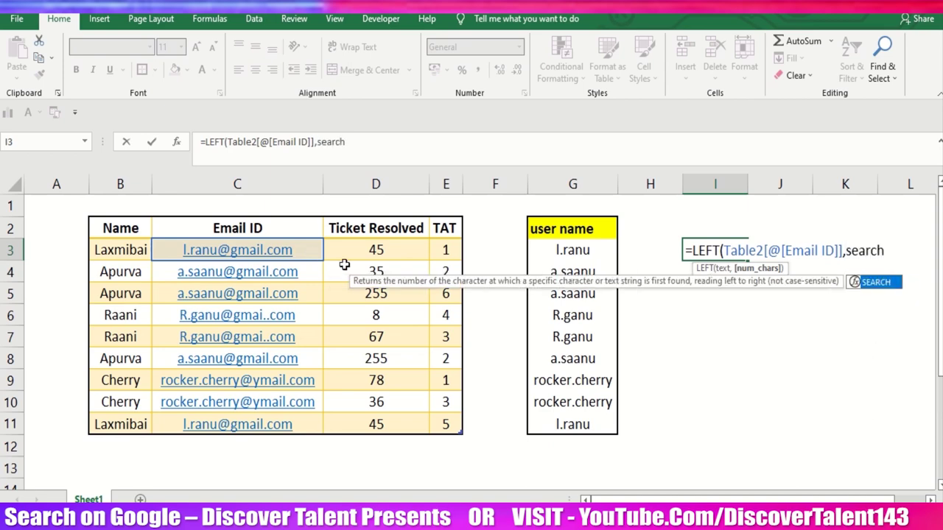
double_click(874, 281)
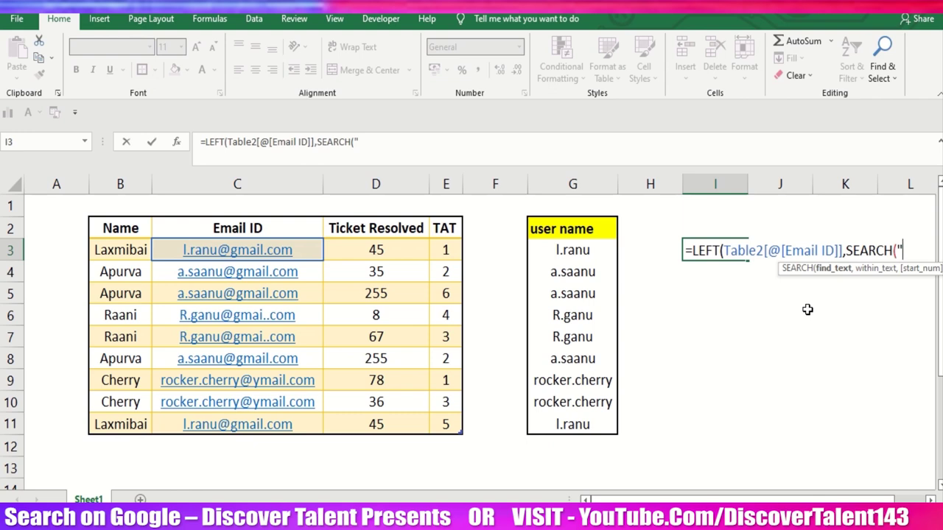
text(@")
text(,)
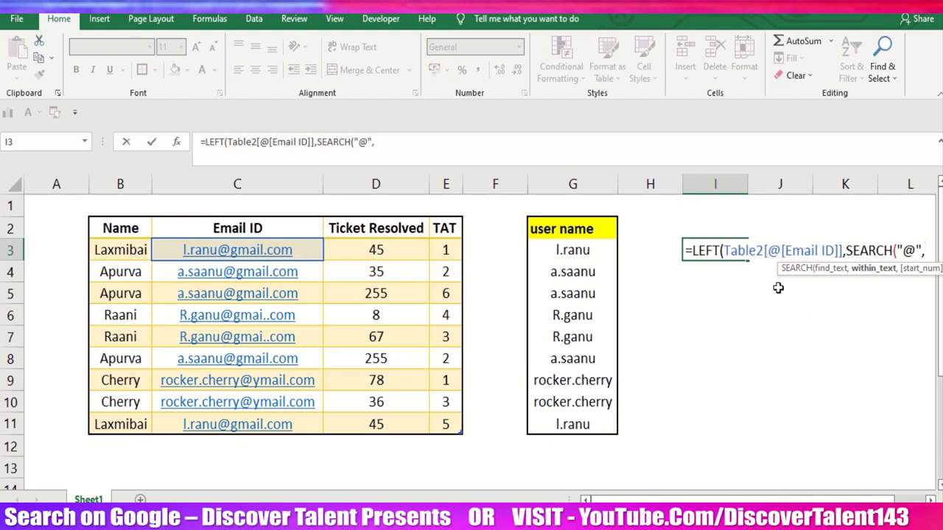
click(308, 250)
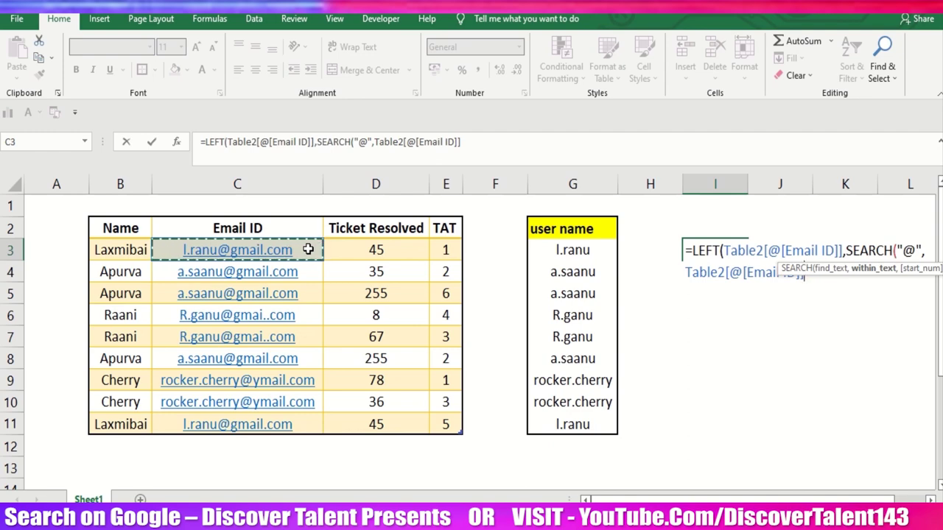
text())
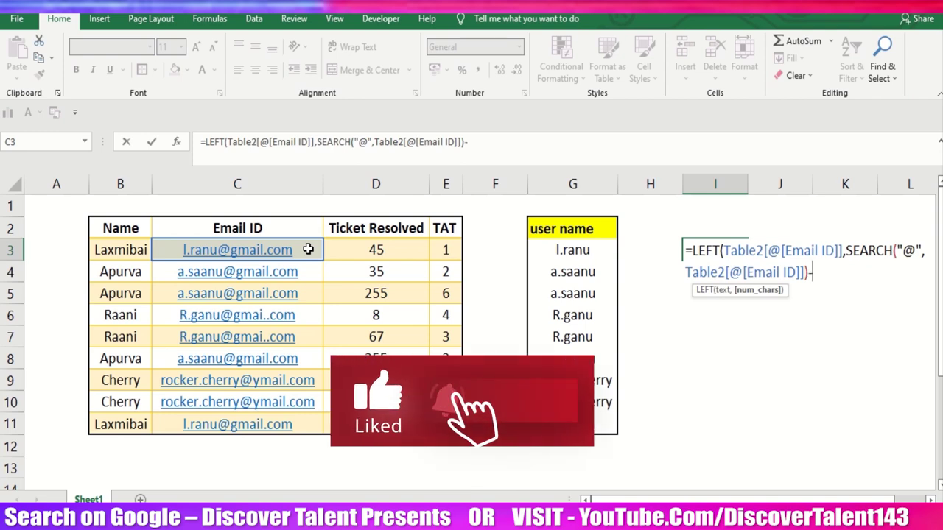
text(-1))
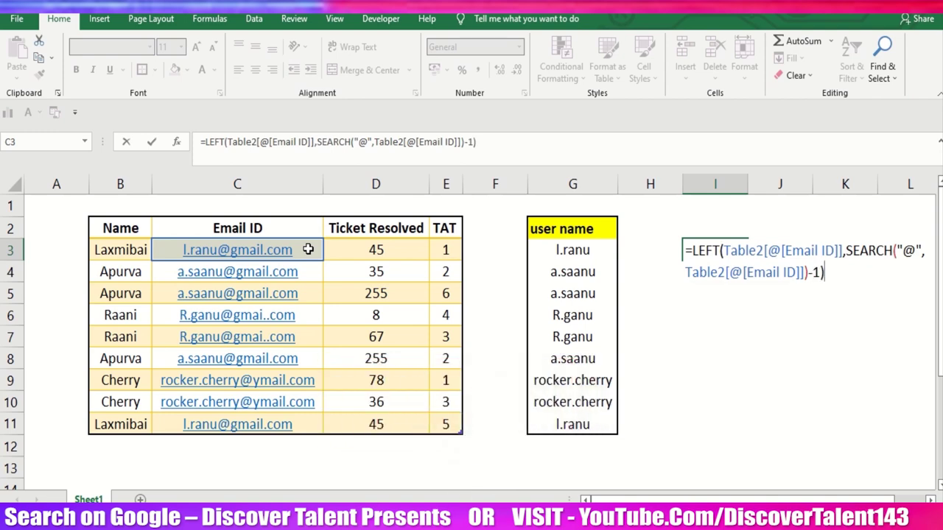
key(Return)
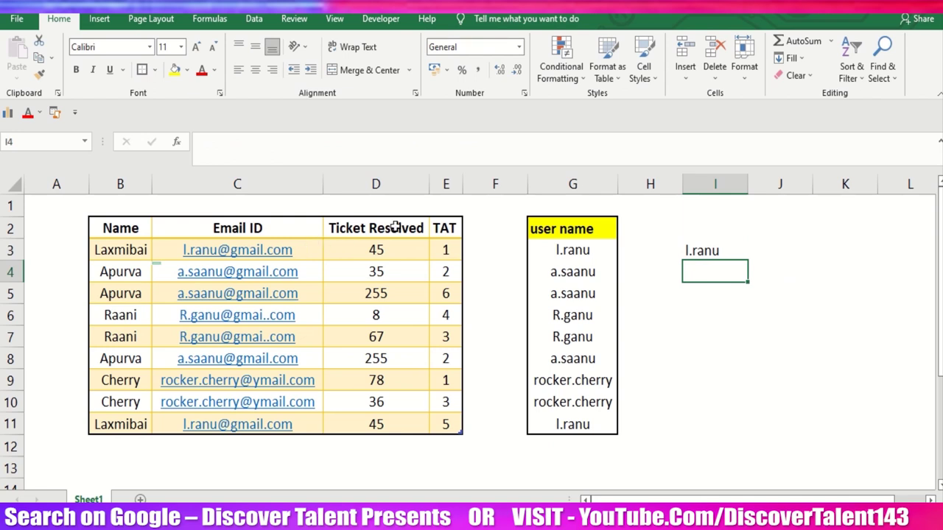
Fill the username formula down I3:I11 with Ctrl+D and widen column I
click(595, 252)
click(703, 252)
drag(725, 254, 723, 428)
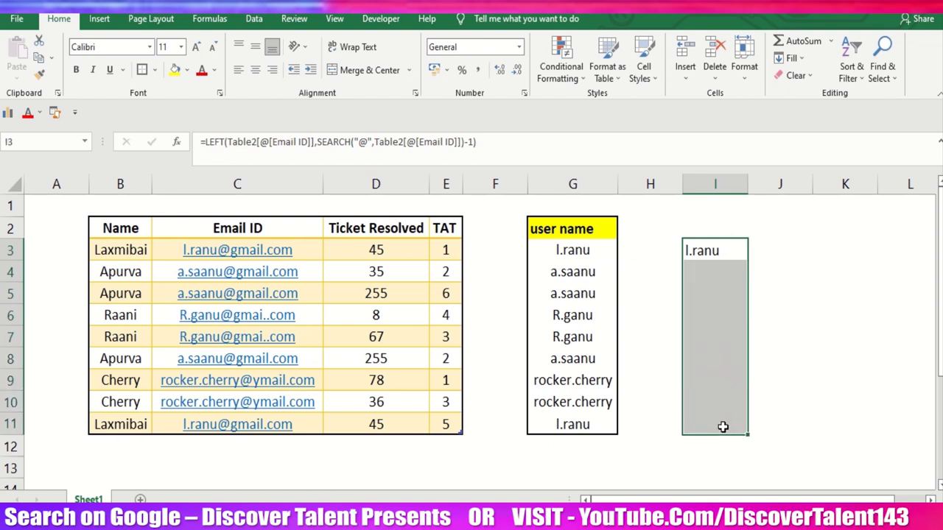
key(ctrl+d)
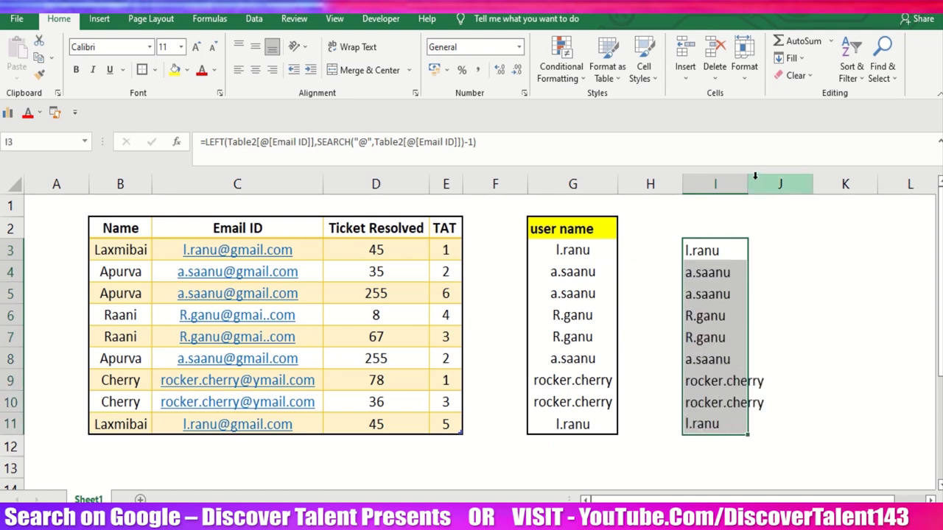
drag(755, 175, 773, 175)
click(801, 294)
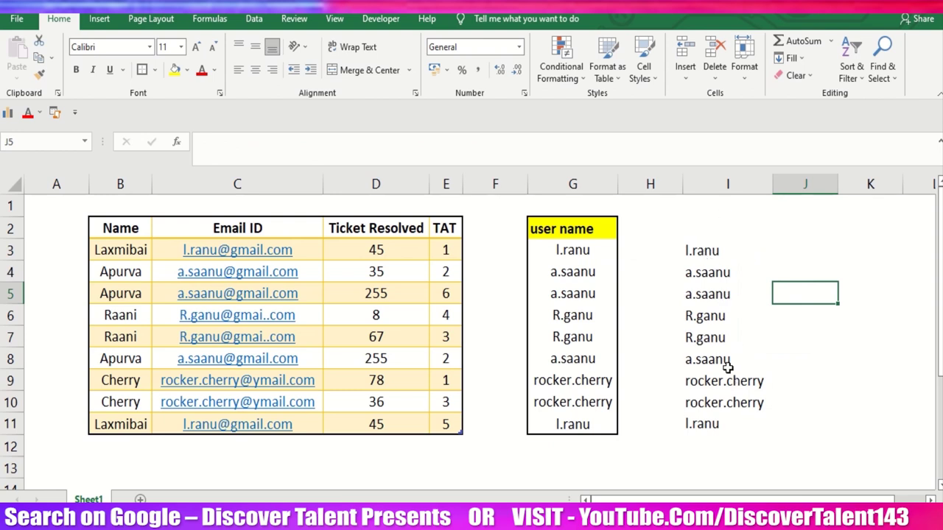
Start typing the note '1 st step th' in cell G13 below the list
click(707, 229)
click(707, 210)
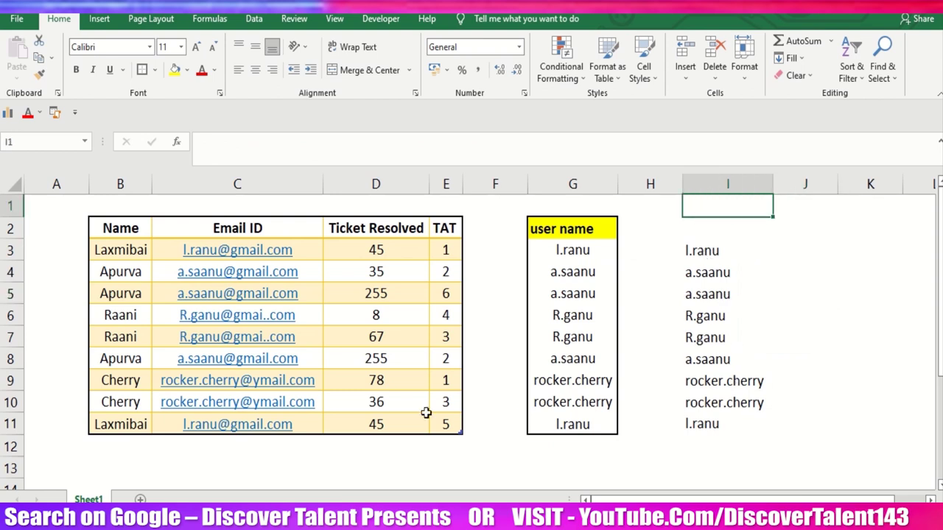
drag(569, 453, 722, 448)
click(581, 461)
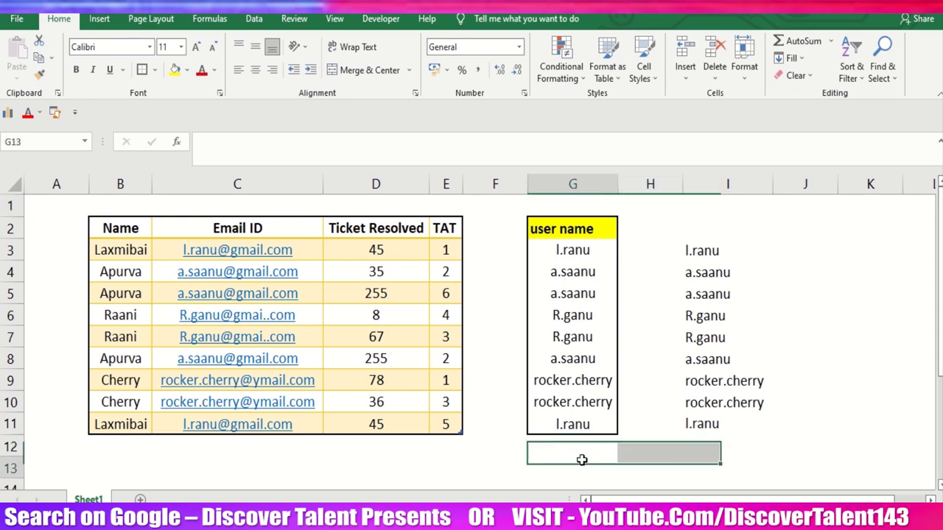
text(1 st step )
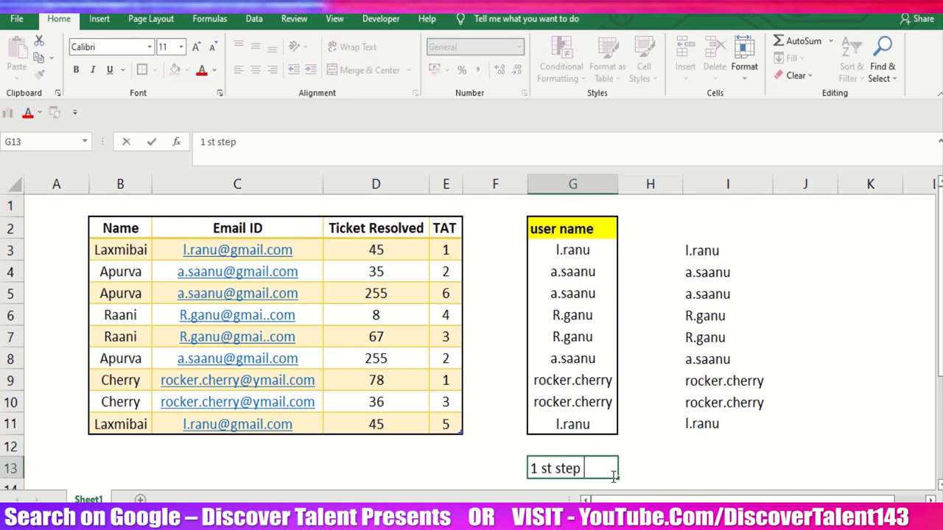
text(th)
Finish the G13 note as '1 st step through Formula' and add '2nd Step through Find and search' in G14
key(BackSpace)
key(BackSpace)
text(rough F)
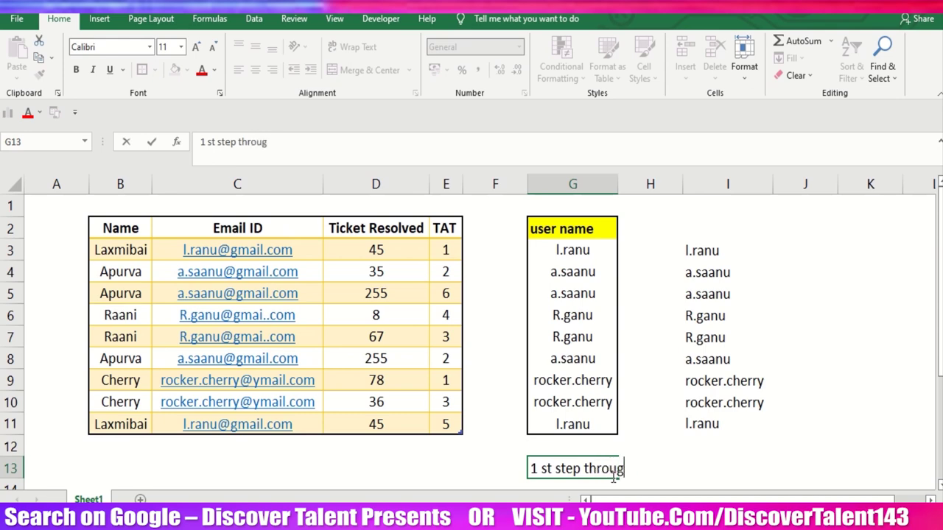
text(ormula)
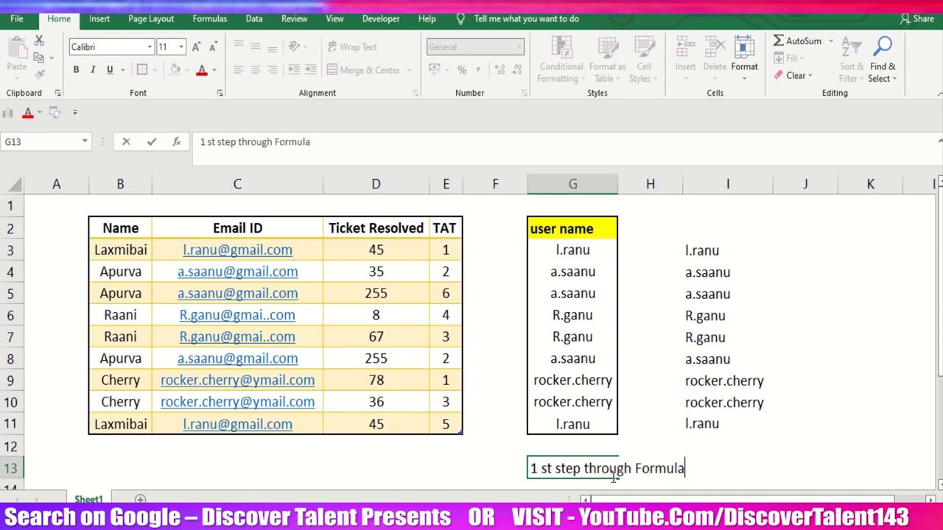
key(Return)
text(2nd S)
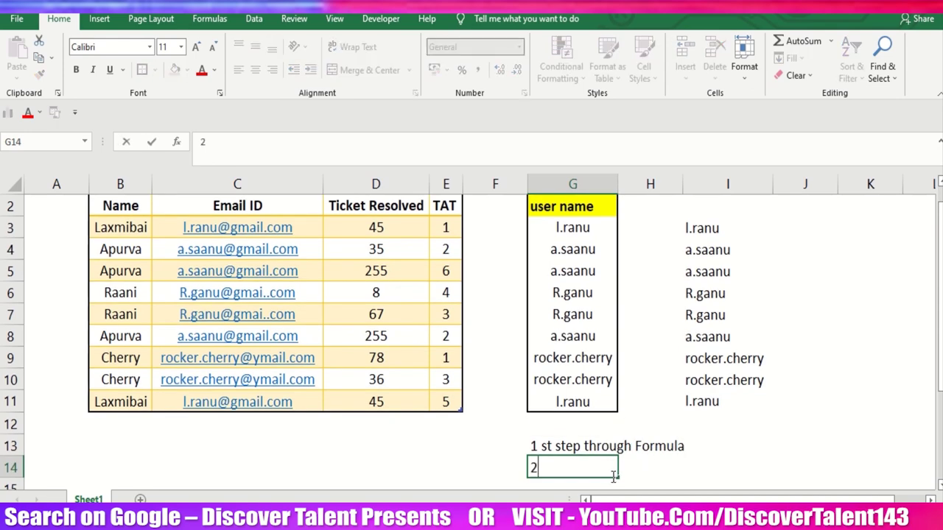
text(tep t)
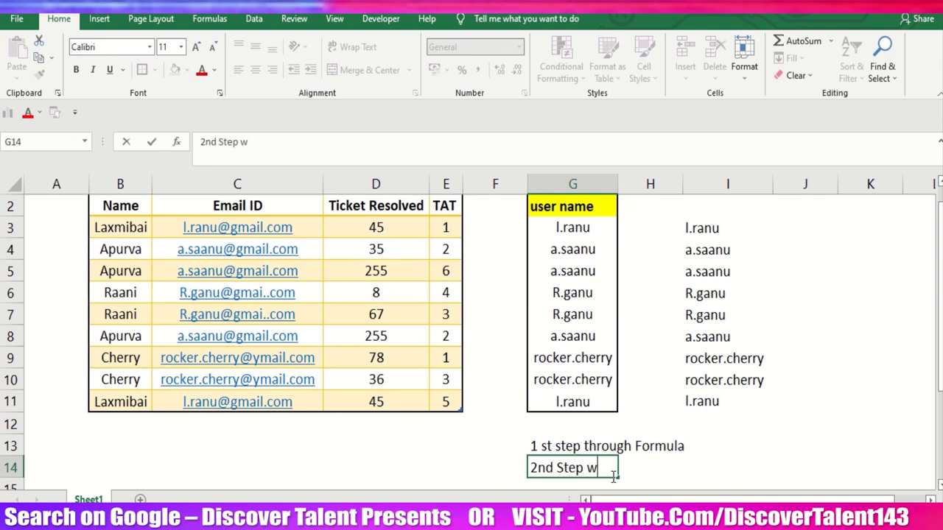
text(hrough )
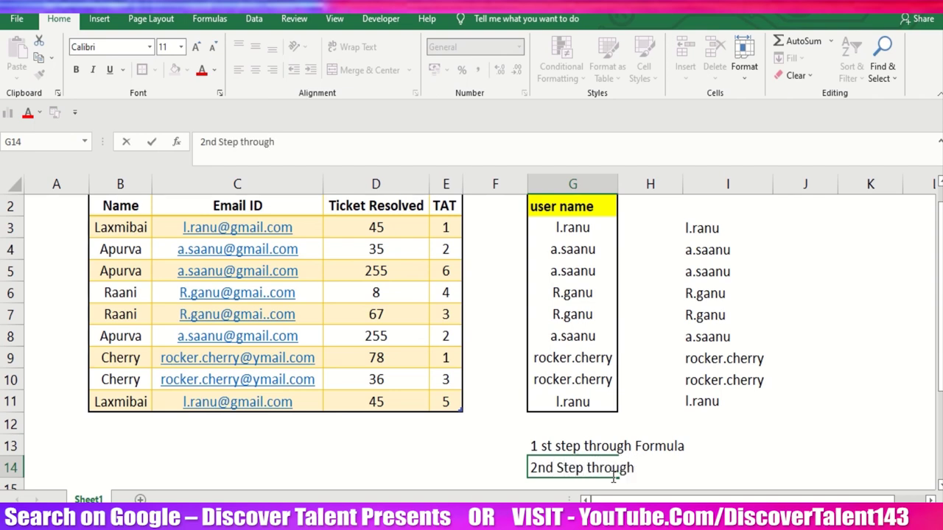
text(Find and )
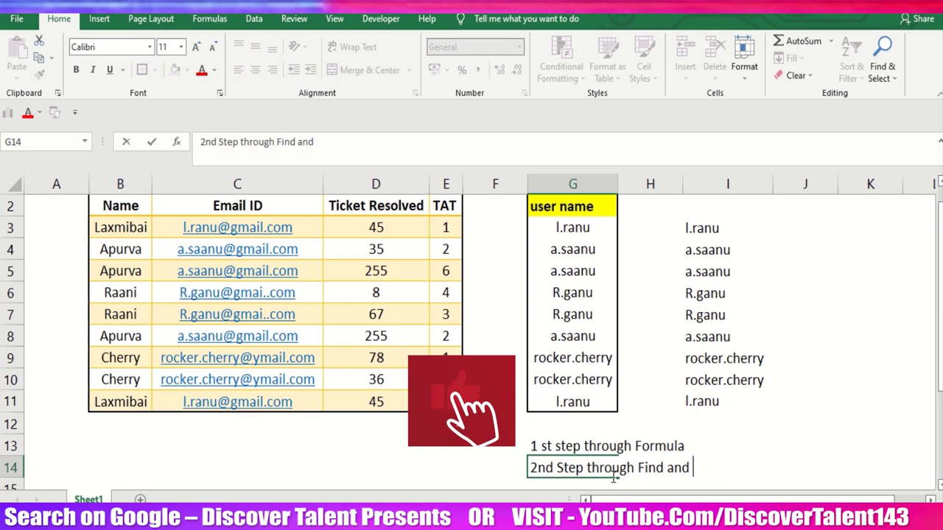
text(search)
key(Return)
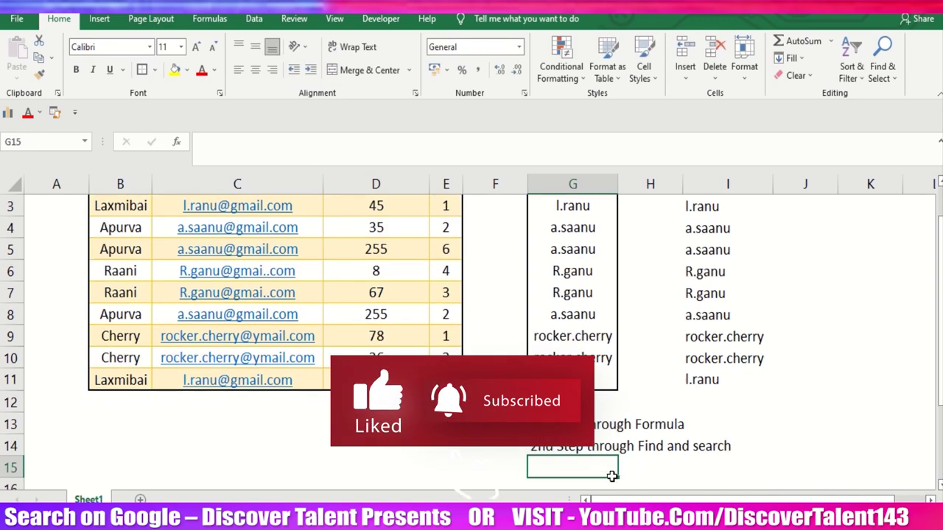
Select Email ID cells C3:C11, then open and close the Find dialog
click(232, 441)
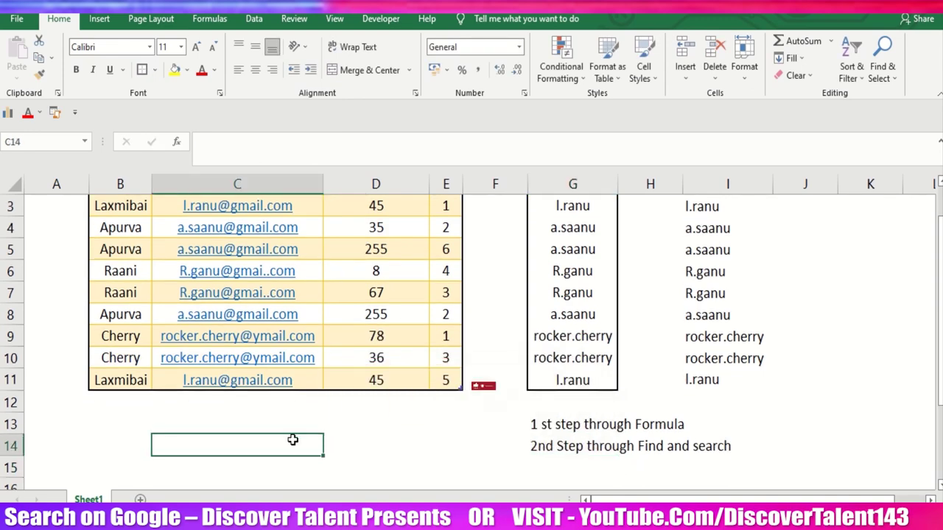
scroll(345, 335, up, 1)
drag(318, 251, 321, 425)
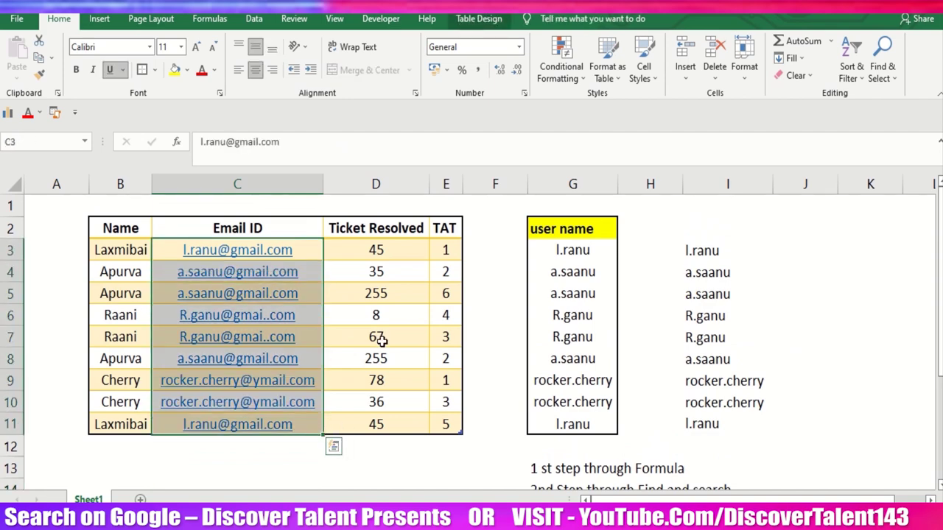
key(ctrl+f)
drag(696, 303, 617, 228)
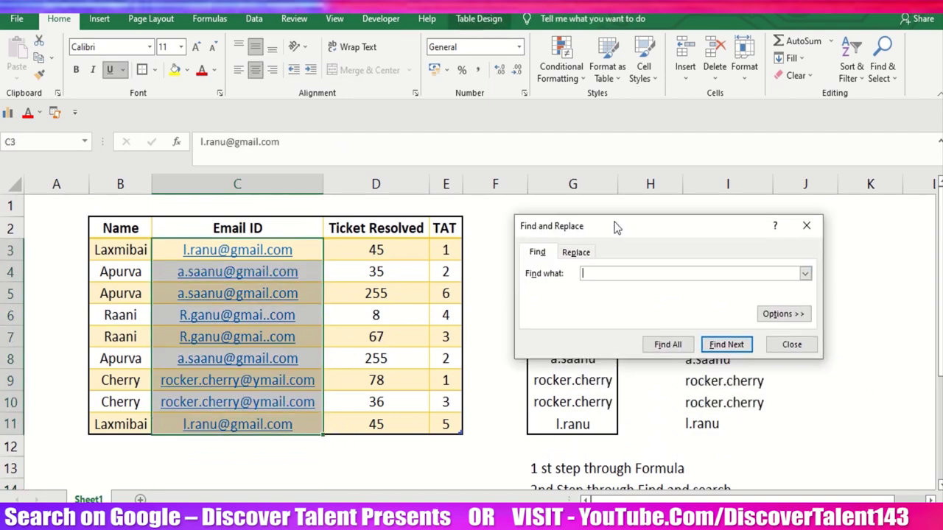
click(791, 345)
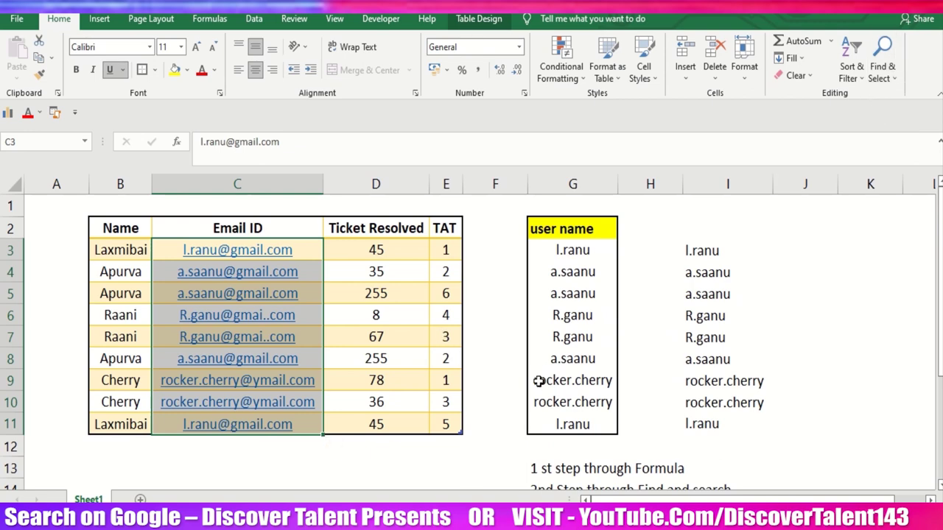
key(ctrl+f)
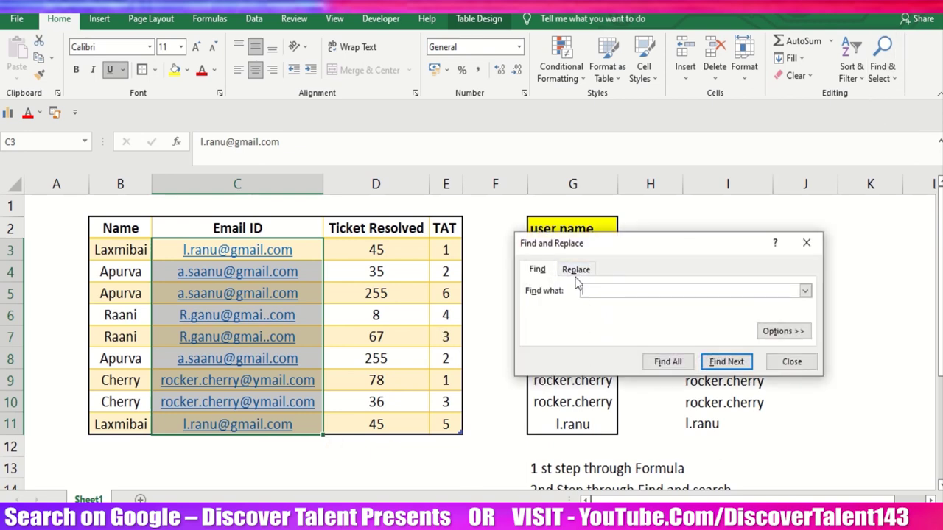
click(577, 270)
drag(612, 230, 482, 236)
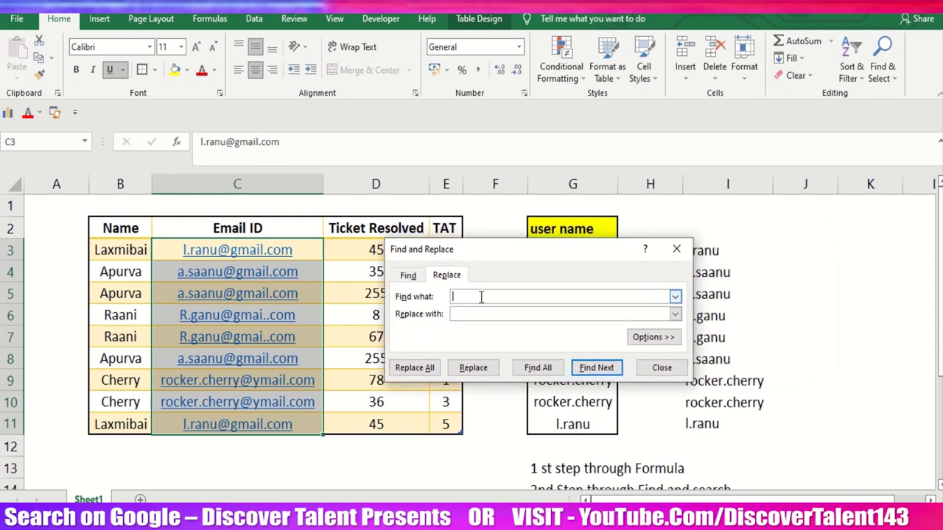
text(@)
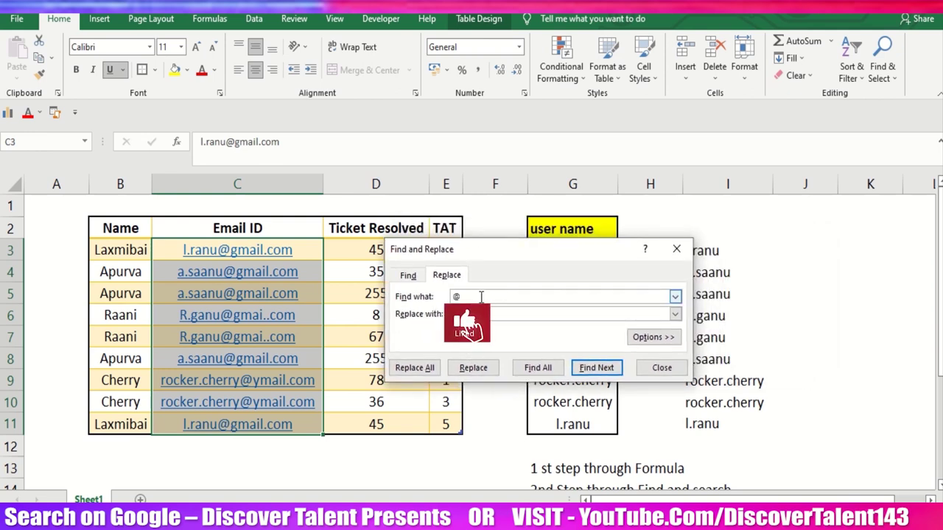
text(gmail.com)
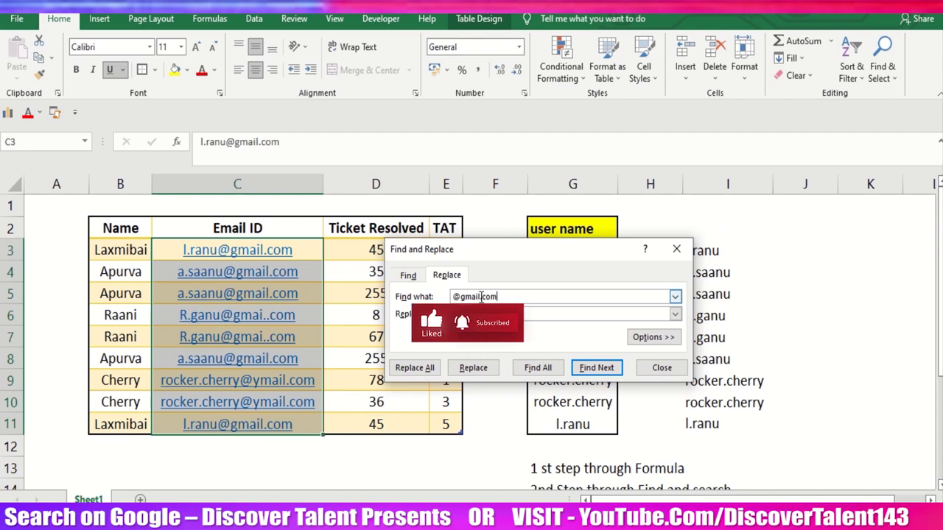
click(424, 369)
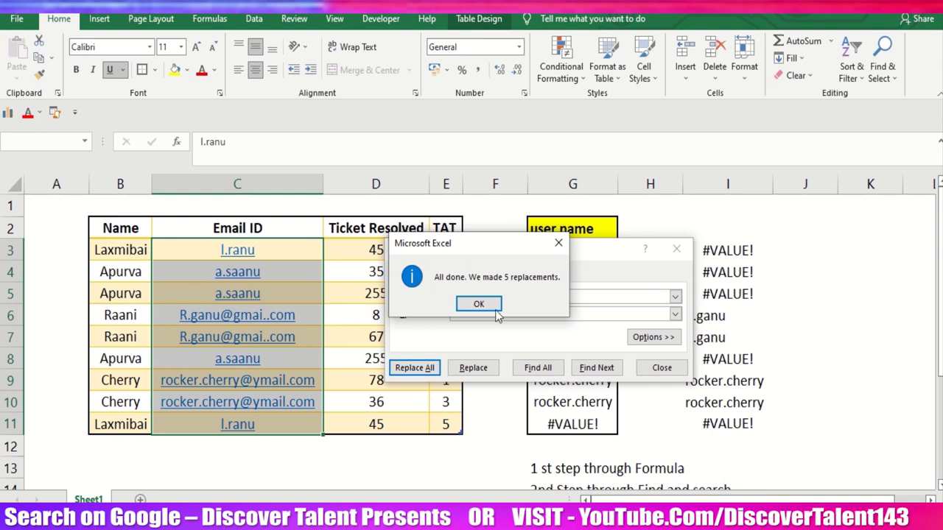
click(496, 310)
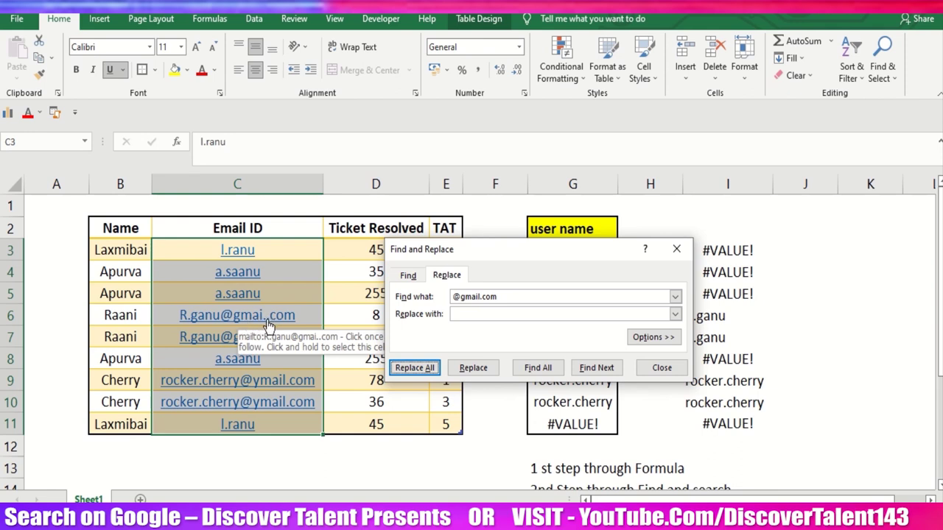
click(479, 296)
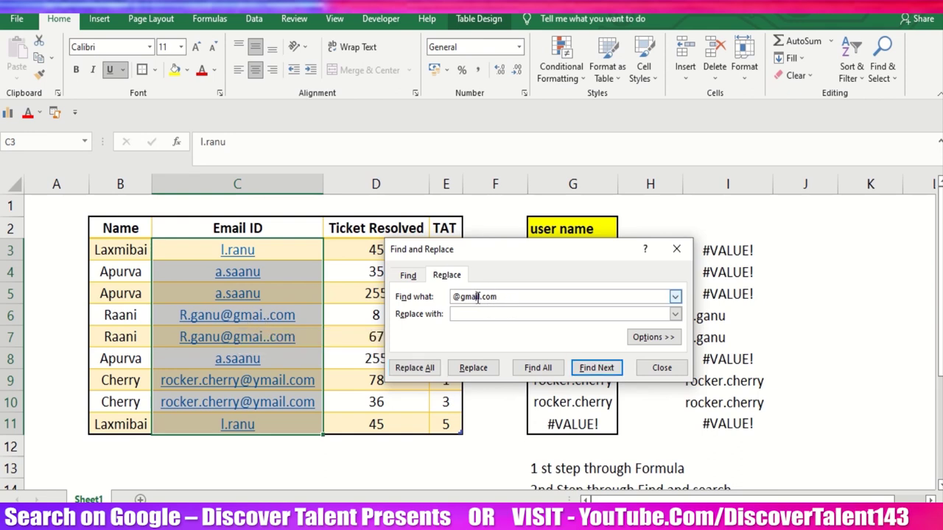
click(401, 368)
click(479, 309)
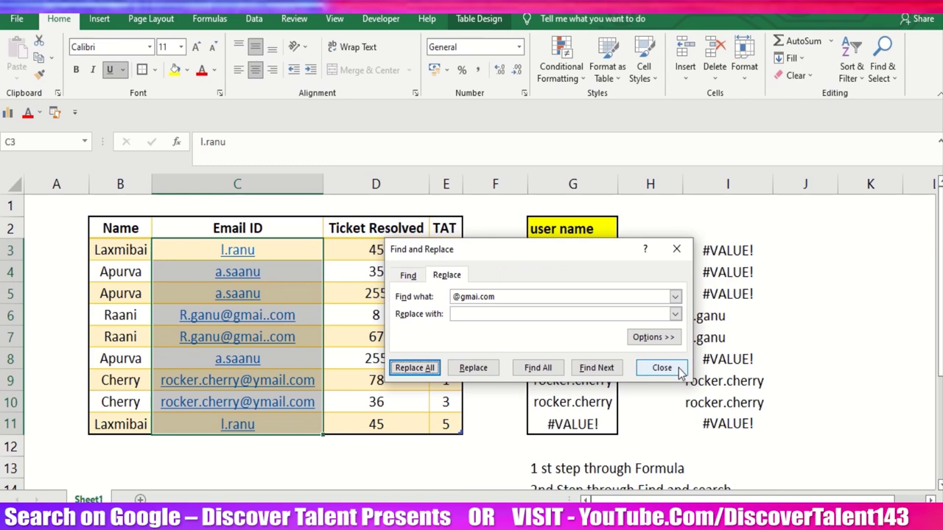
click(661, 367)
key(Right)
key(Down)
key(Down)
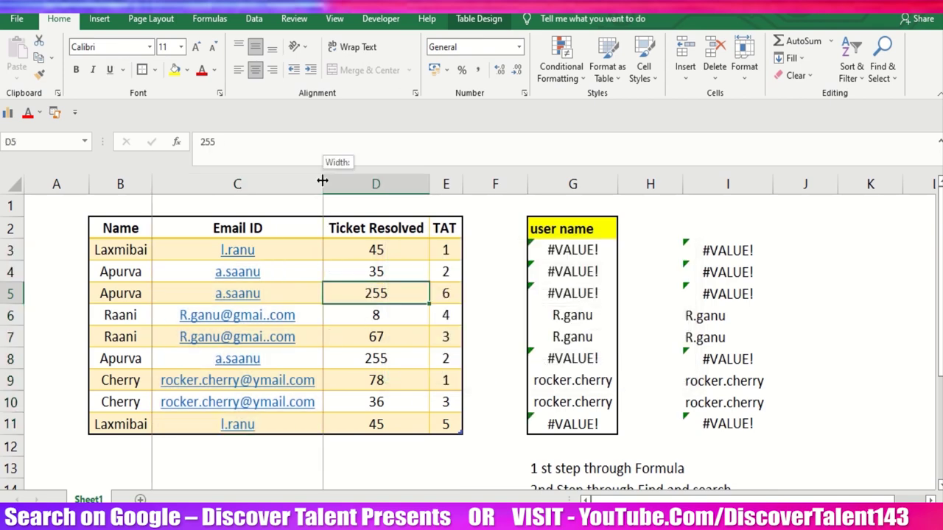
click(355, 310)
key(Left)
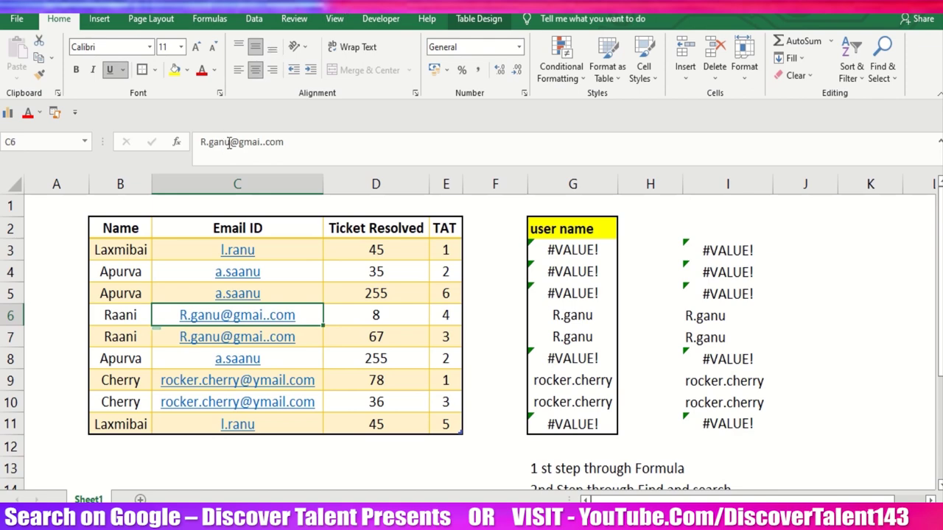
drag(229, 142, 284, 142)
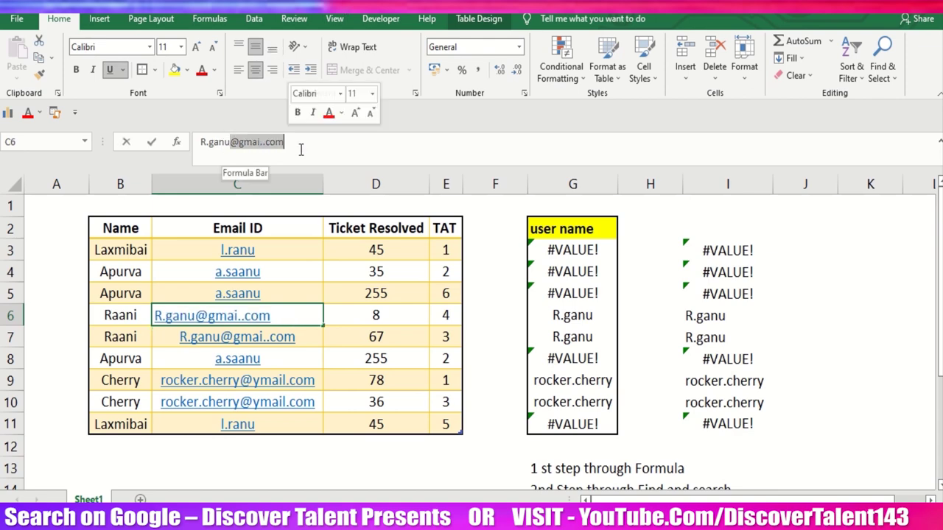
click(370, 456)
drag(301, 249, 315, 420)
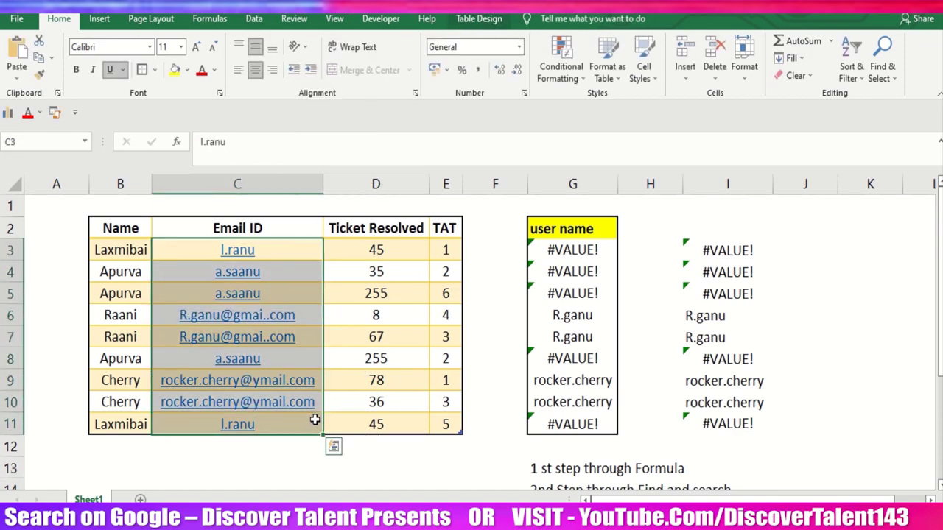
key(ctrl+f)
click(458, 292)
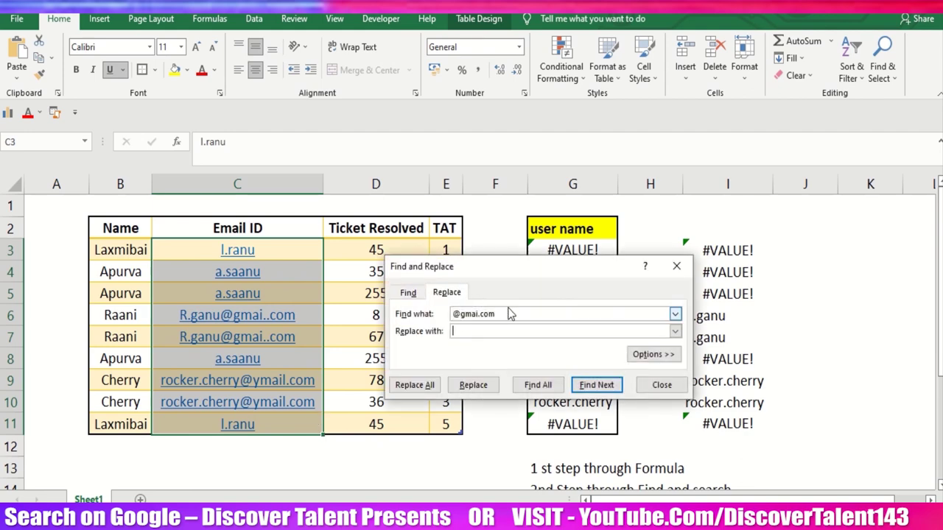
double_click(512, 314)
text(@gmai..com)
click(479, 330)
click(423, 385)
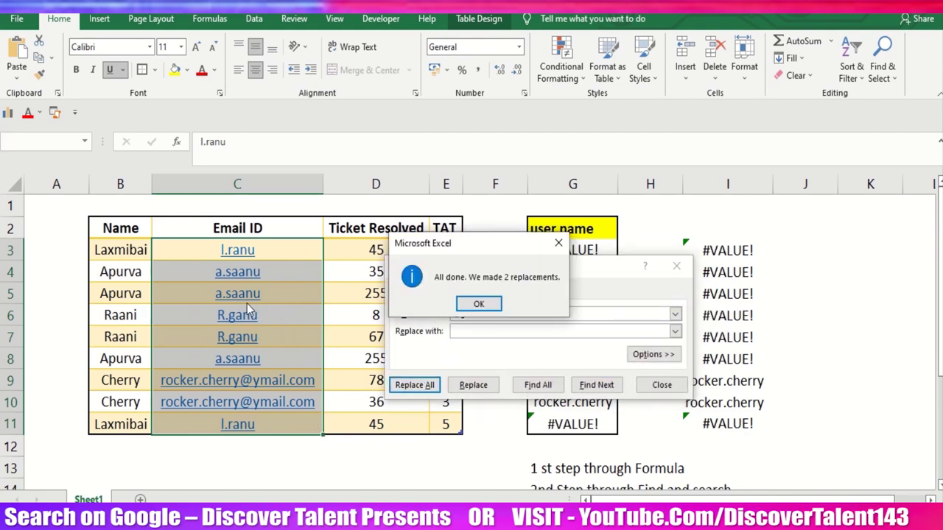
click(479, 305)
click(661, 384)
click(352, 379)
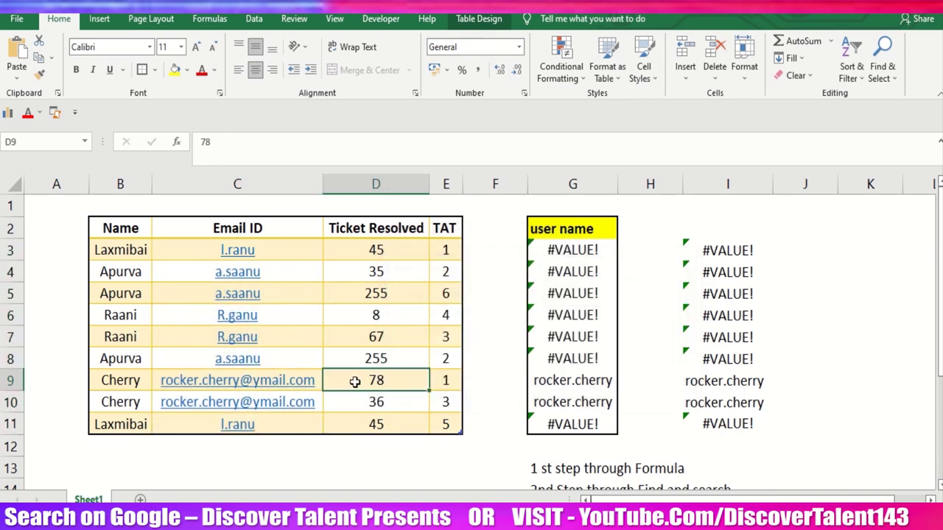
key(Left)
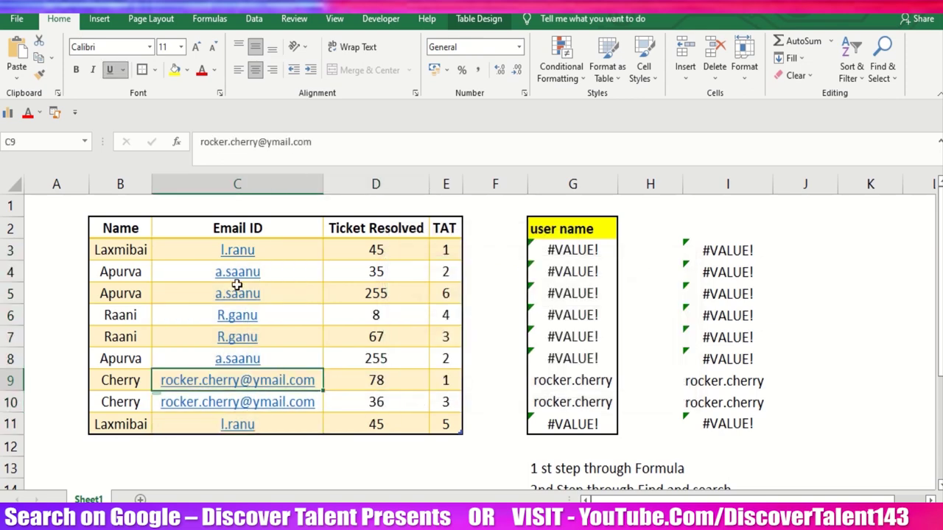
drag(258, 142, 312, 142)
key(ctrl+c)
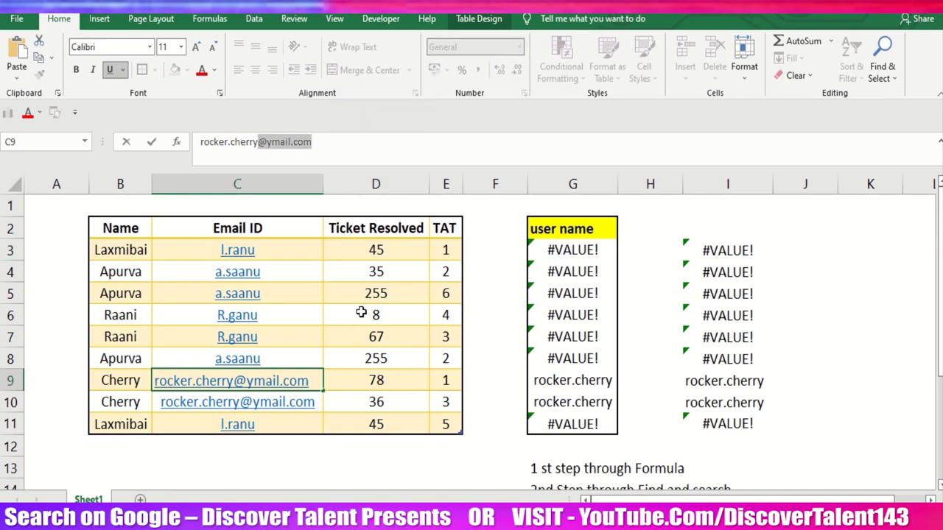
click(396, 334)
drag(294, 249, 310, 414)
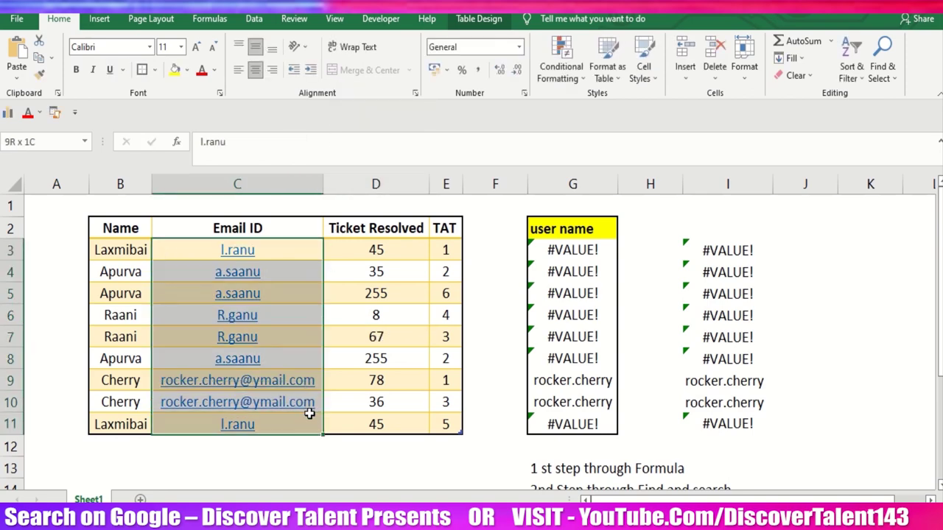
key(ctrl+f)
click(449, 309)
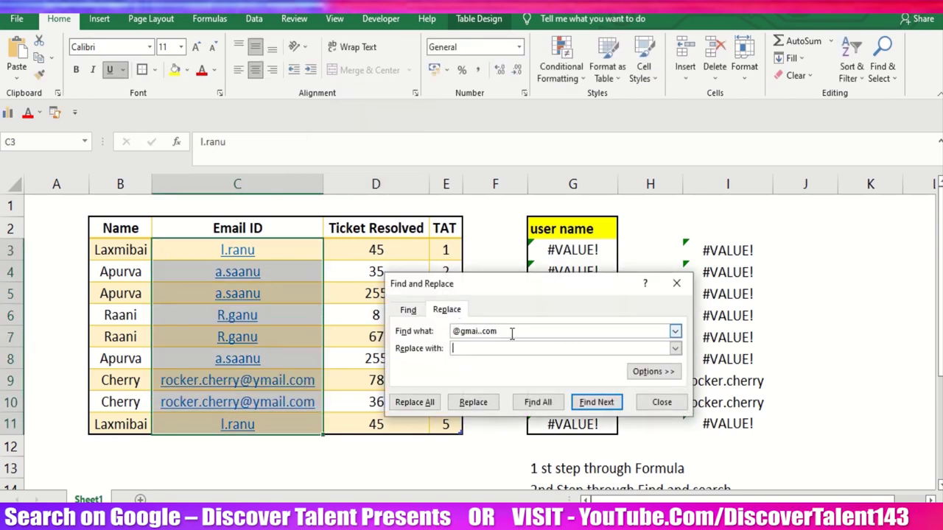
key(ctrl+v)
click(414, 403)
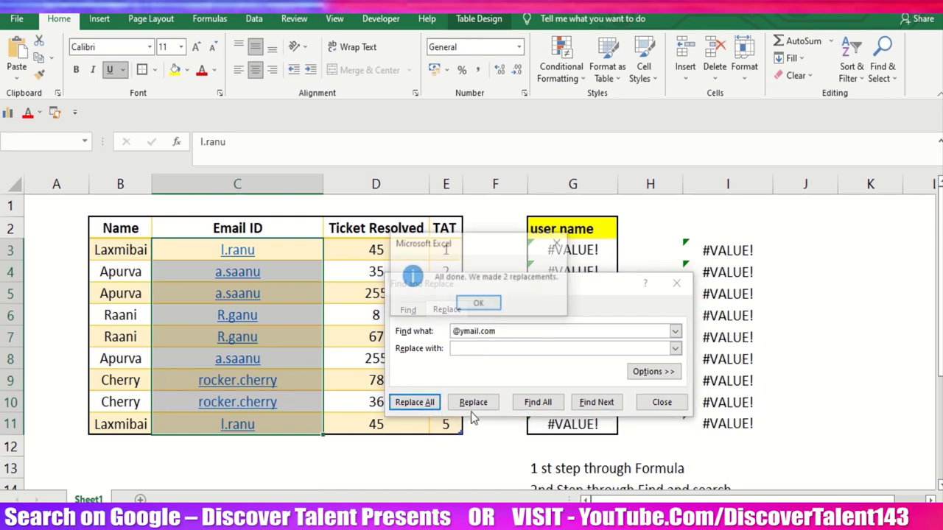
click(492, 309)
click(661, 402)
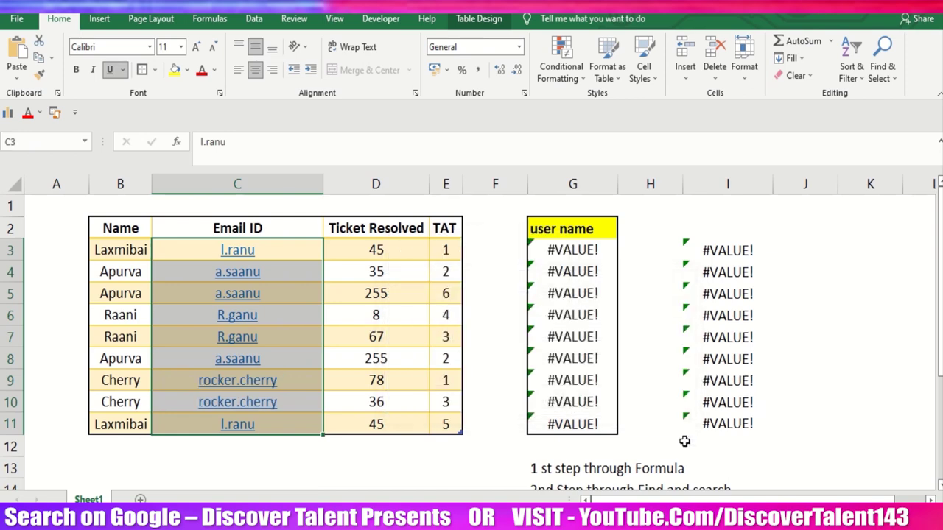
scroll(678, 435, down, 2)
click(722, 401)
scroll(448, 322, up, 2)
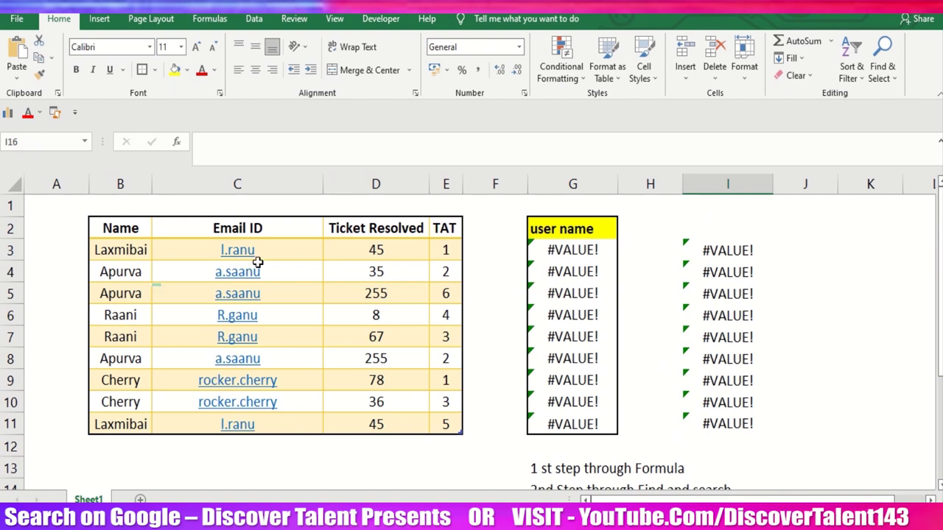
drag(604, 249, 607, 419)
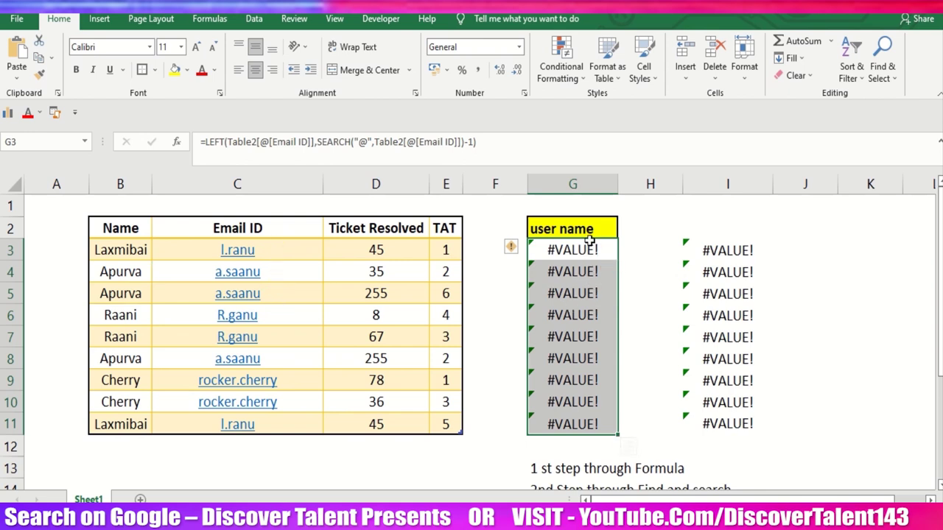
drag(598, 252, 718, 420)
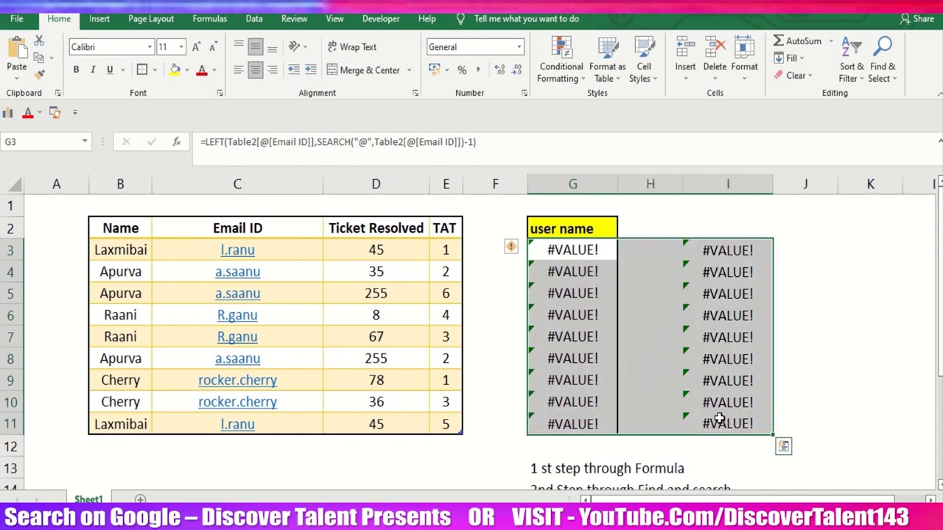
scroll(718, 420, down, 1)
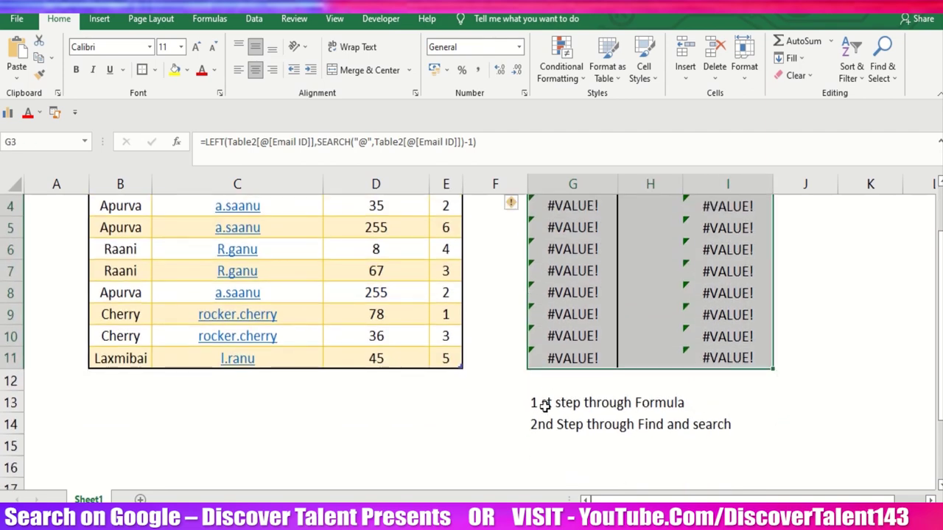
drag(543, 405, 669, 406)
drag(543, 422, 724, 425)
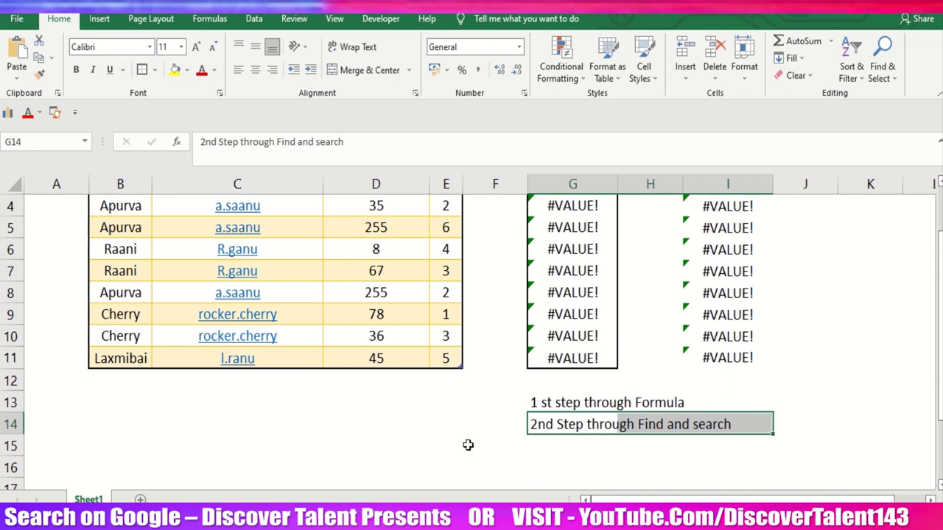
scroll(469, 444, up, 1)
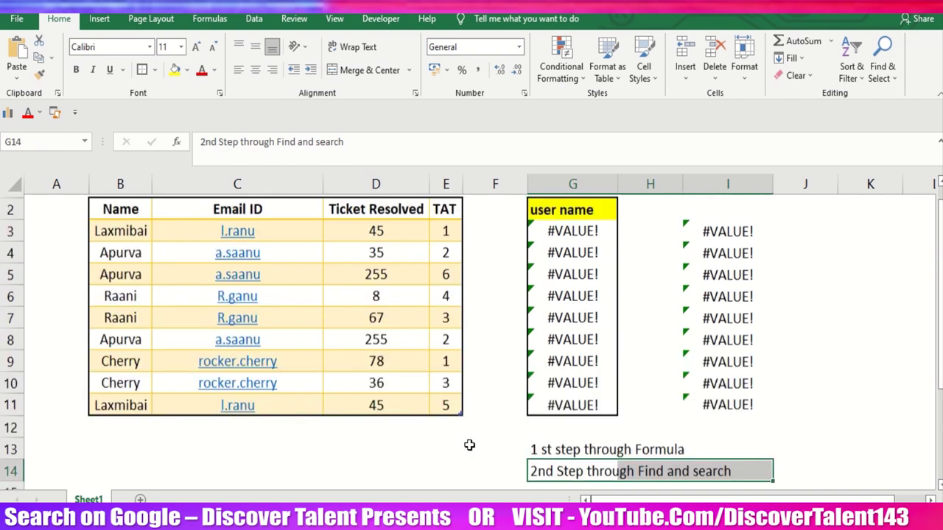
scroll(469, 445, down, 2)
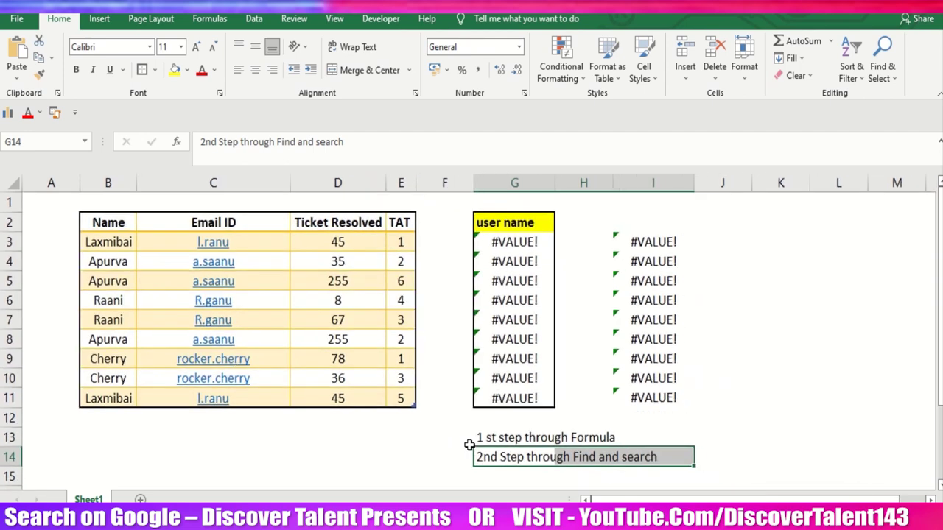